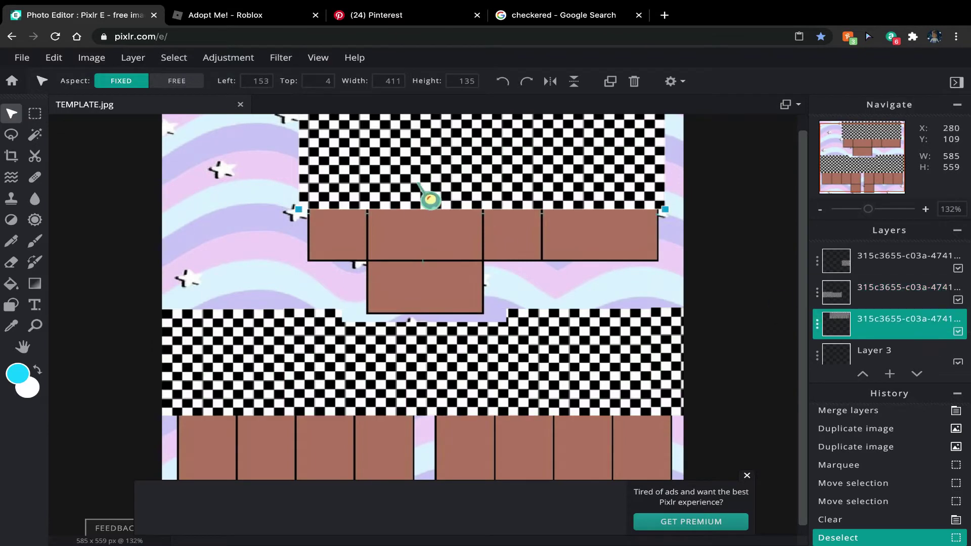
# Step: Lower the checkered torso layer's transparency setting to 69
pyautogui.scroll(4, 574, 150)
pyautogui.doubleClick(922, 332)
pyautogui.moveTo(800, 345); pyautogui.dragTo(761, 346)
pyautogui.moveTo(805, 154); pyautogui.dragTo(806, 138)
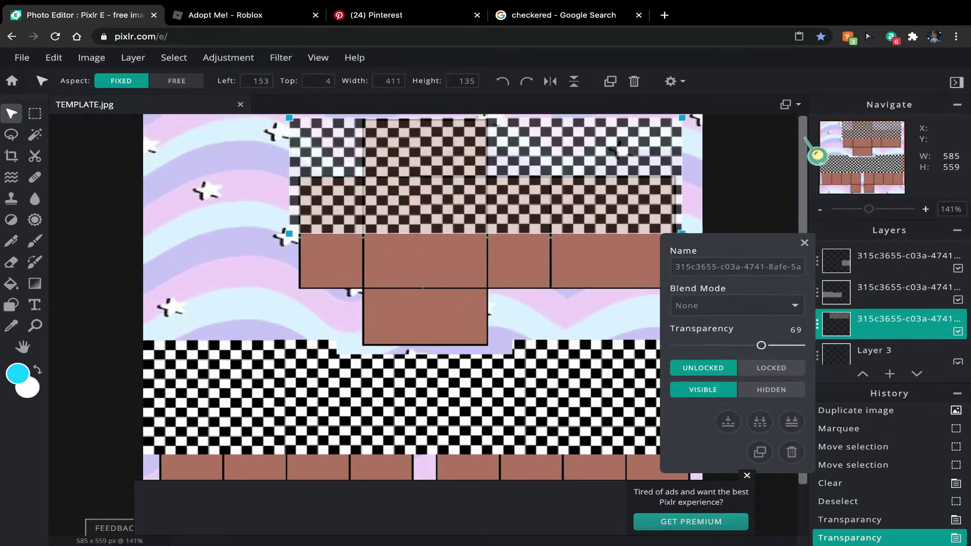
# Step: Erase a round neck hole at the top centre of the checkered torso with a hard round 50 px eraser
pyautogui.click(11, 262)
pyautogui.click(101, 81)
pyautogui.click(264, 249)
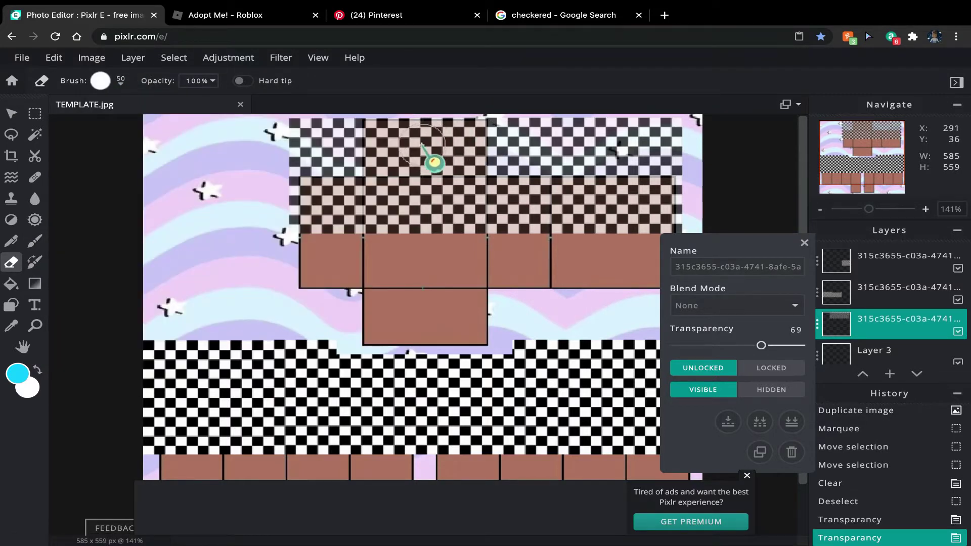
pyautogui.click(428, 147)
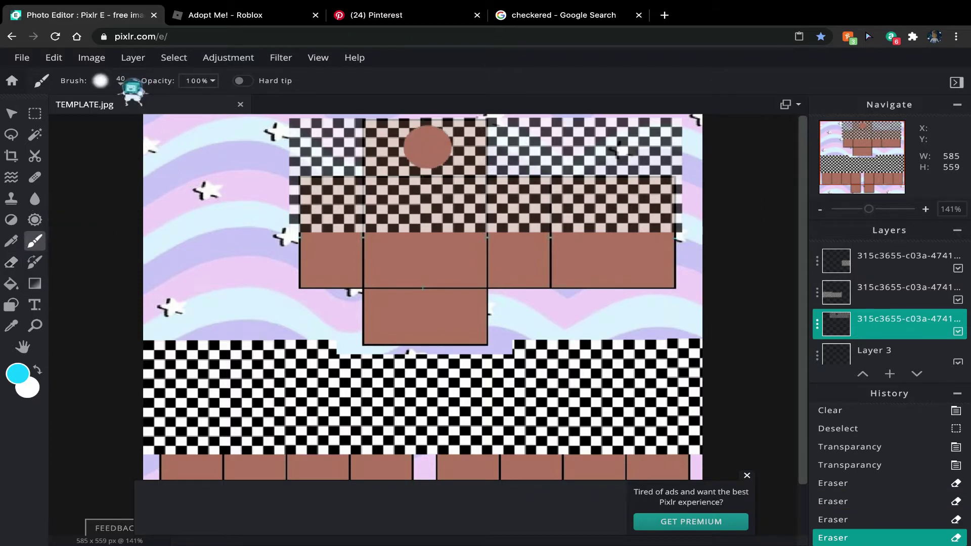
# Step: Fill the neck hole on the torso with white using a hard round 50 px brush
pyautogui.click(101, 80)
pyautogui.click(264, 249)
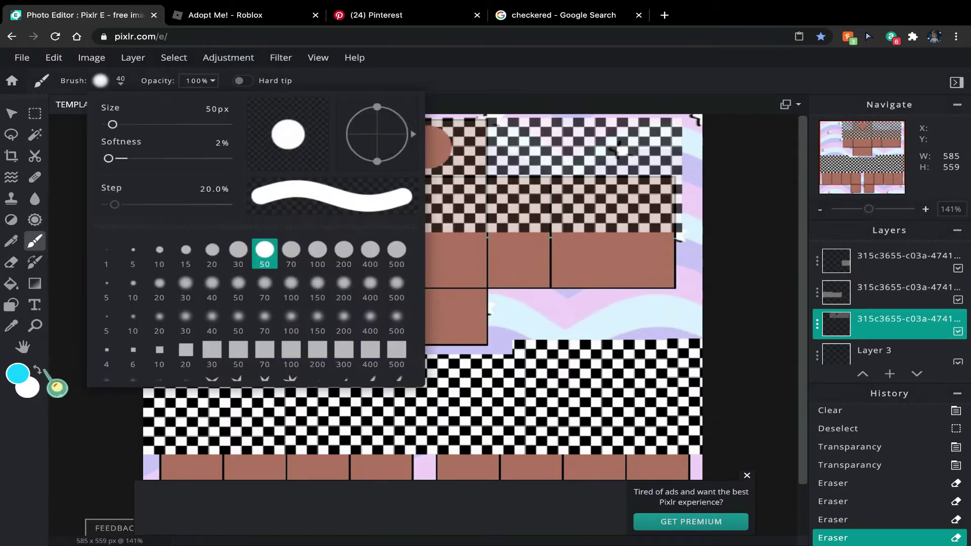
pyautogui.click(38, 369)
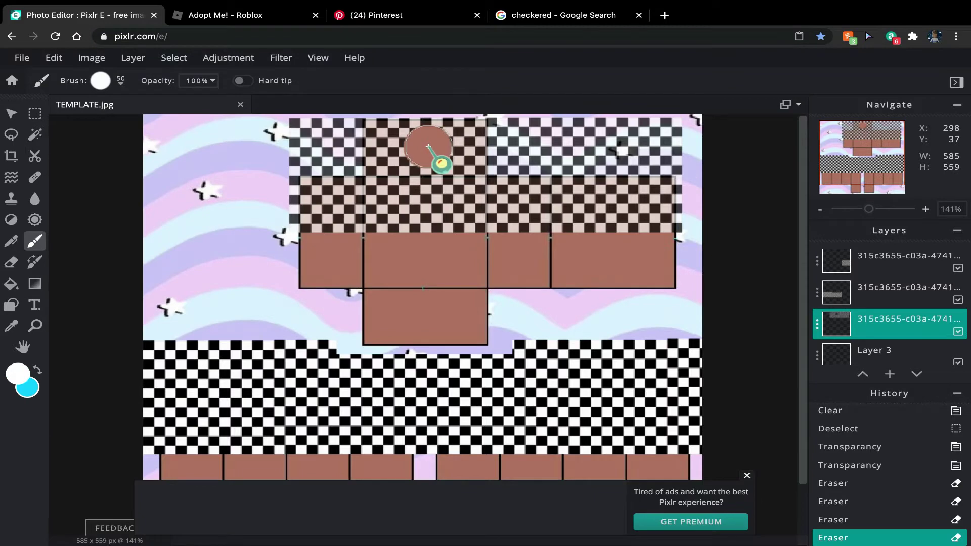
pyautogui.scroll(5, 429, 147)
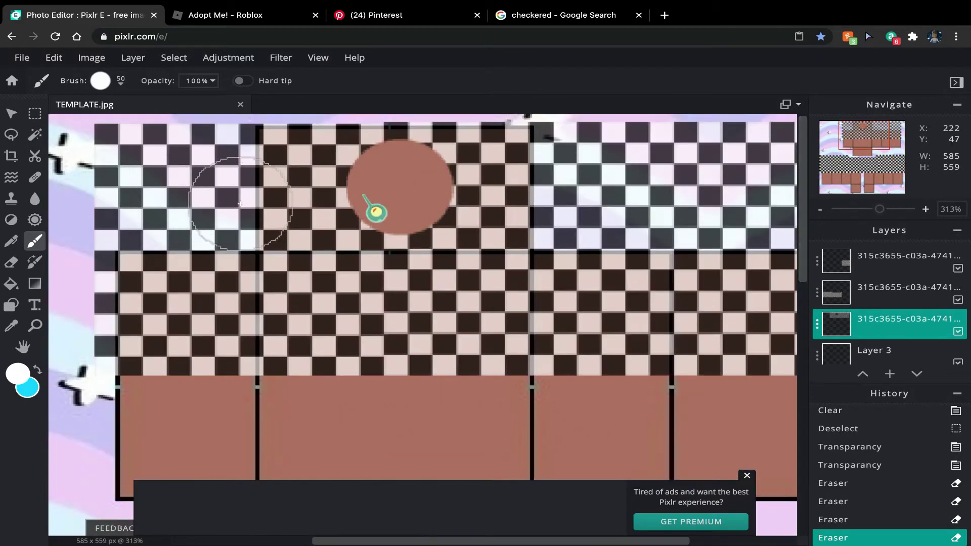
pyautogui.click(399, 186)
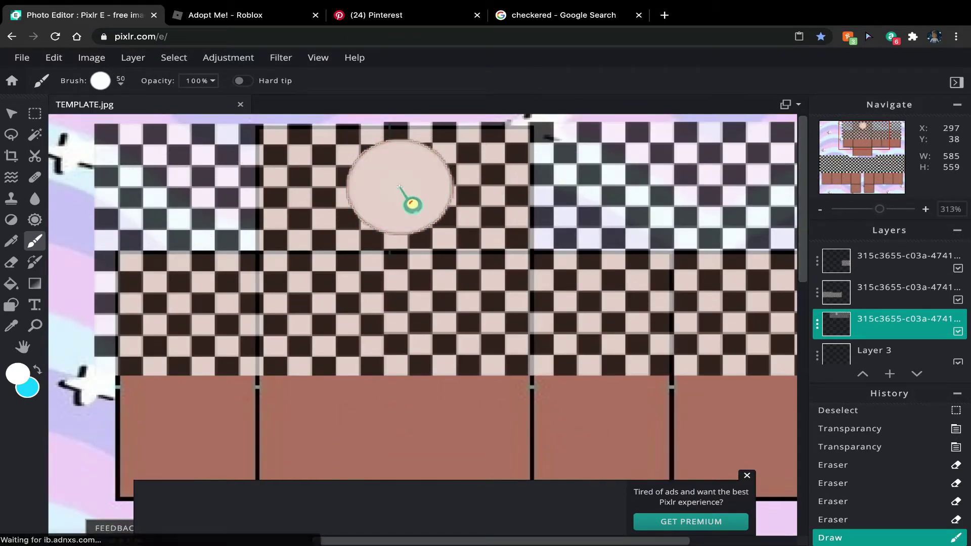
pyautogui.click(399, 187)
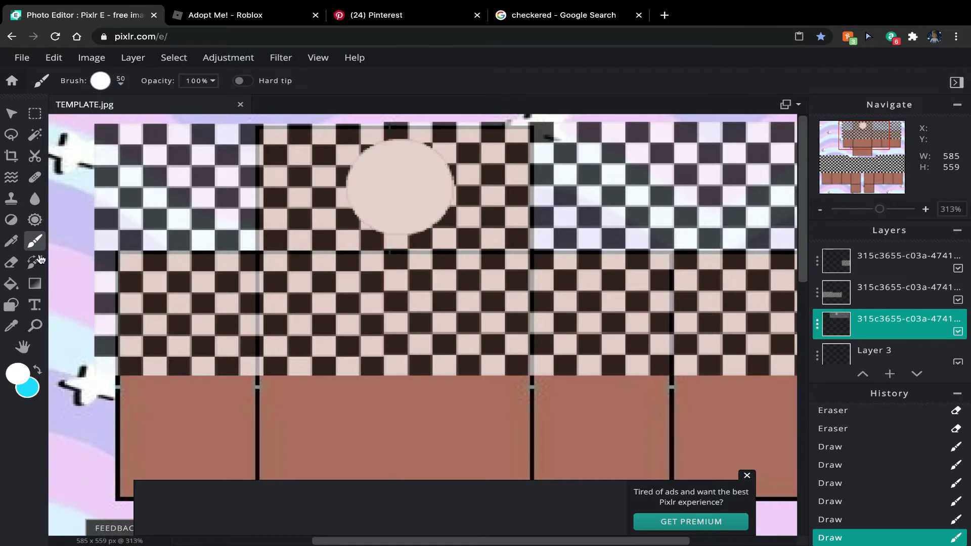
# Step: Erase the middle of the white neck circle with a round 40 px eraser, leaving a white collar ring
pyautogui.click(101, 80)
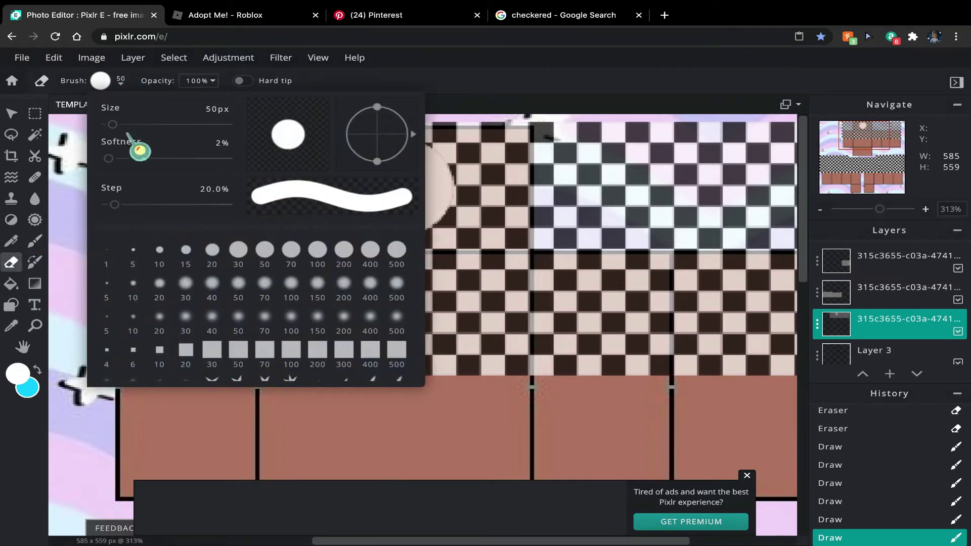
pyautogui.press('BackSpace')
pyautogui.press('BackSpace')
pyautogui.press('BackSpace')
pyautogui.press('BackSpace')
pyautogui.write('40')
pyautogui.press('Return')
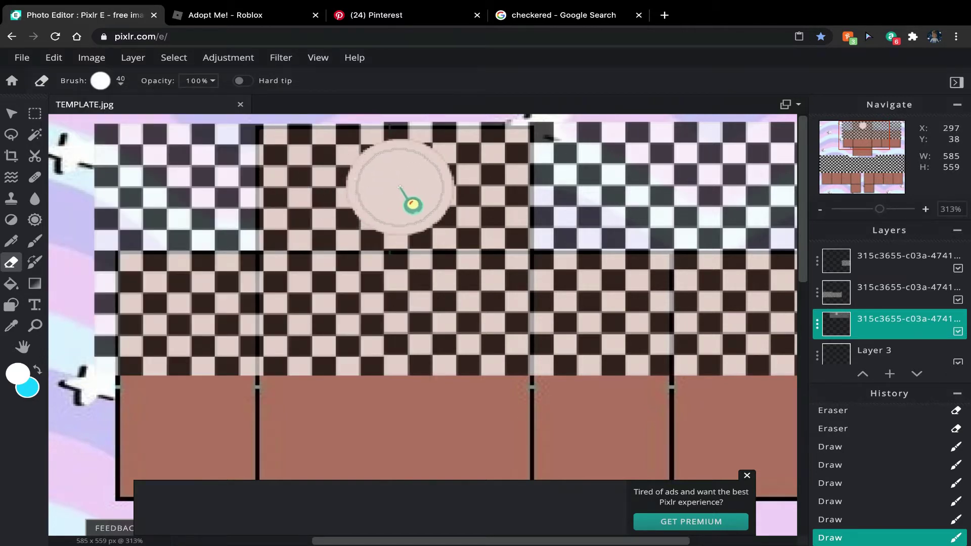
pyautogui.click(400, 187)
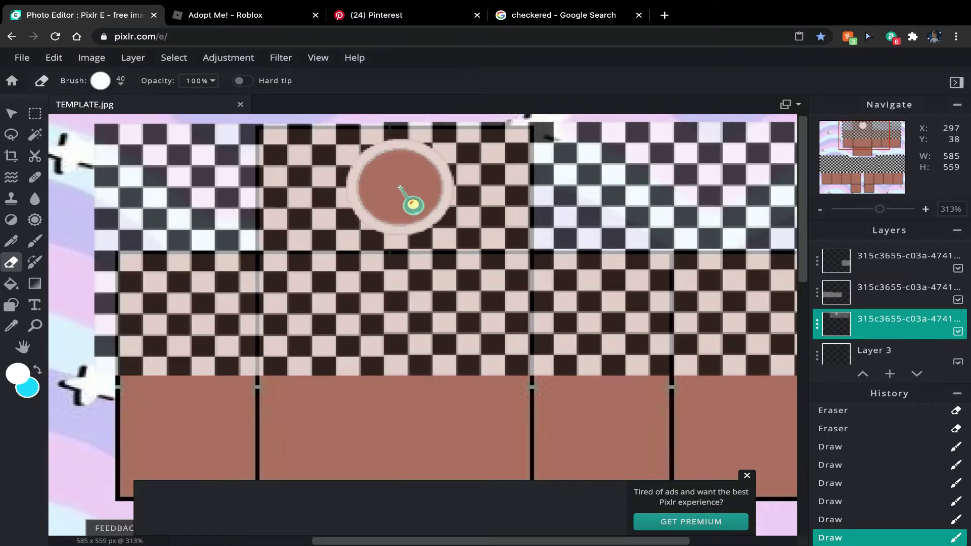
# Step: Restore the checkered torso layer's transparency setting to 100 and deselect the layer
pyautogui.click(12, 112)
pyautogui.click(867, 329)
pyautogui.click(800, 345)
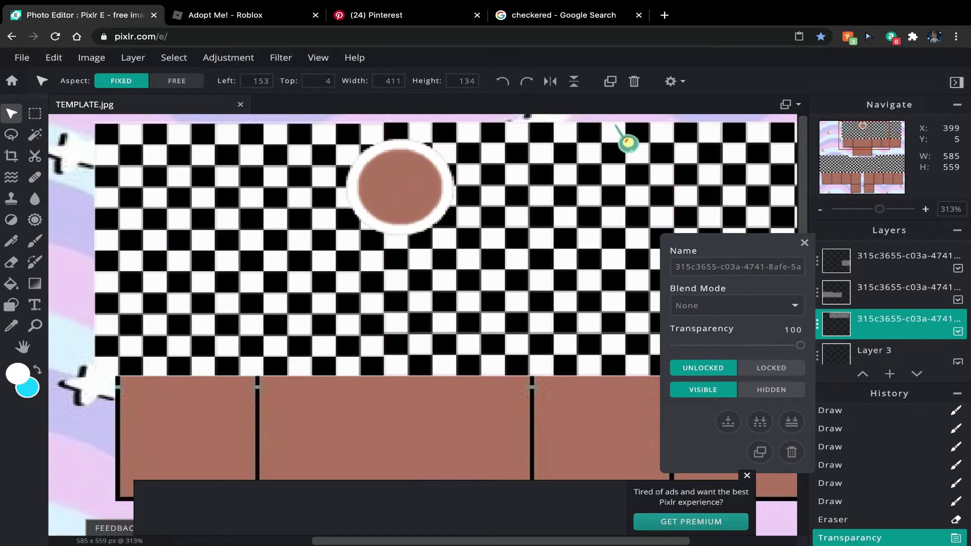
pyautogui.scroll(-3, 615, 125)
pyautogui.click(620, 131)
pyautogui.click(92, 146)
pyautogui.scroll(-6, 428, 171)
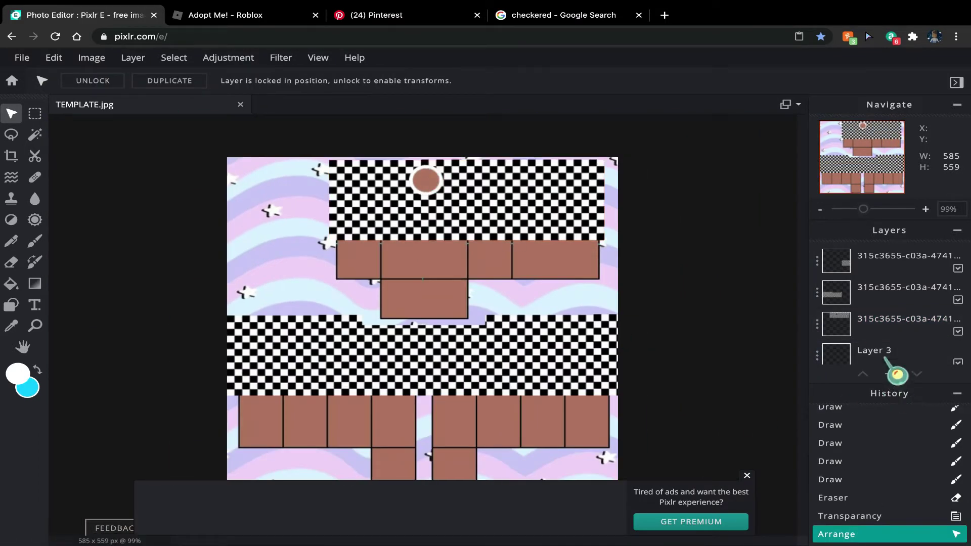
# Step: Add a new empty layer at the top of the layer stack
pyautogui.click(910, 329)
pyautogui.click(890, 374)
pyautogui.click(379, 287)
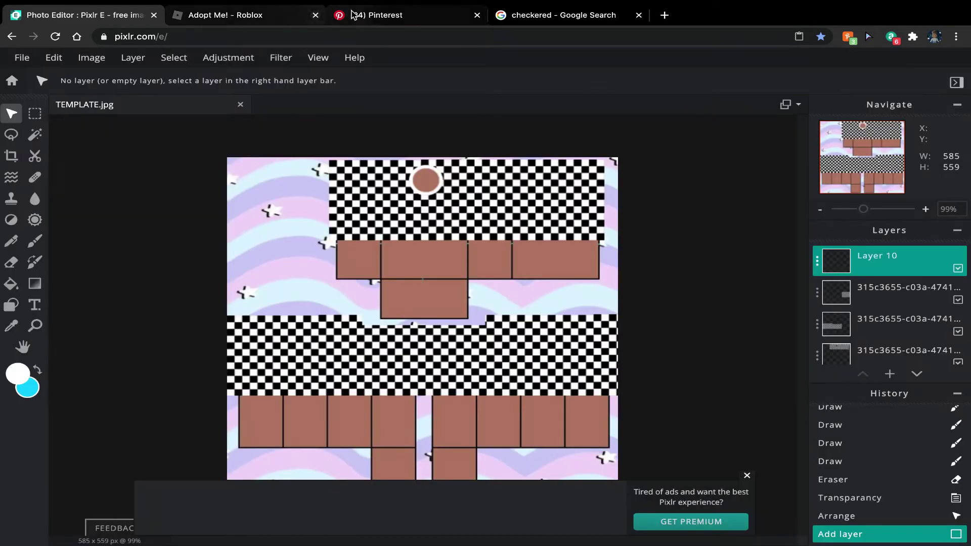
# Step: Switch to Pinterest and search for "black fabric"
pyautogui.click(343, 14)
pyautogui.click(310, 119)
pyautogui.write('black fab')
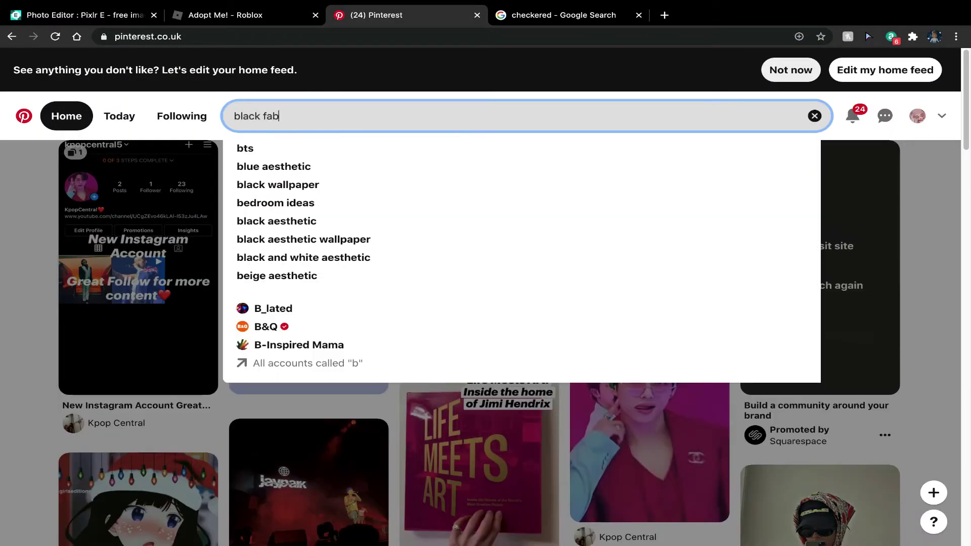
pyautogui.write('ric')
pyautogui.press('Return')
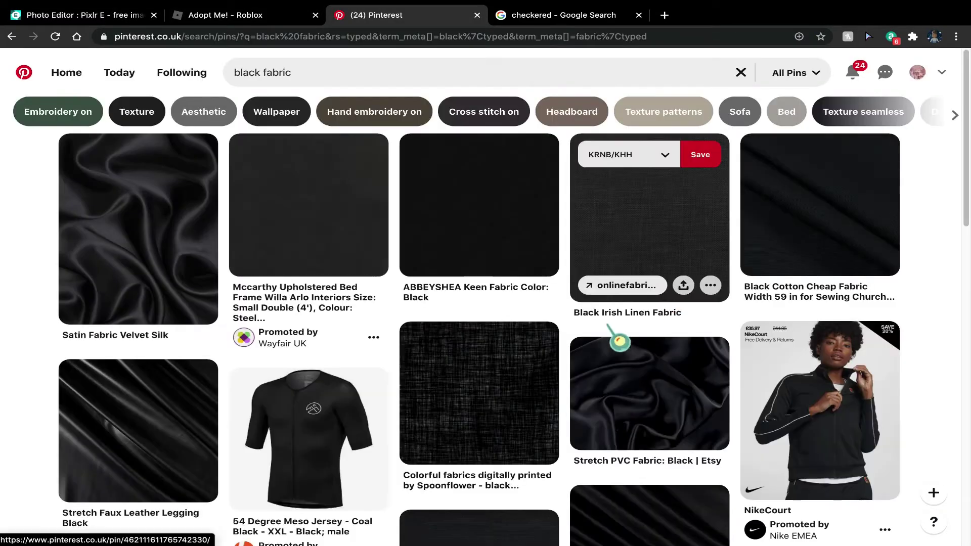
# Step: Open the ABBEYSHEA Keen black fabric pin and copy its image
pyautogui.click(521, 210)
pyautogui.rightClick(378, 305)
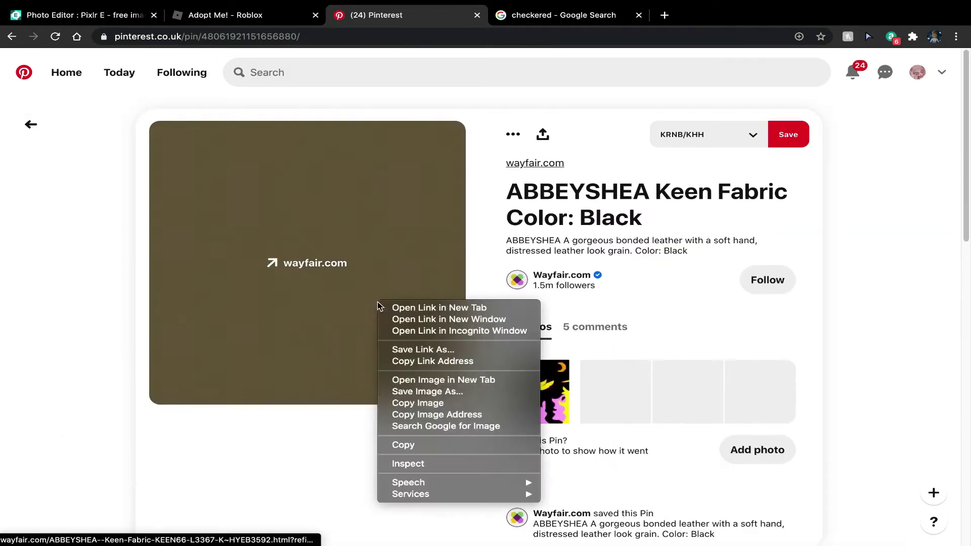
pyautogui.click(445, 406)
# Step: Return to Pixlr E, paste the copied black fabric, shrink it and move it onto the torso area
pyautogui.click(121, 16)
pyautogui.click(53, 57)
pyautogui.click(55, 162)
pyautogui.moveTo(571, 465); pyautogui.dragTo(411, 354)
pyautogui.moveTo(321, 271); pyautogui.dragTo(389, 192)
# Step: Reshape the black fabric to 146 × 60 px at left 216, top 78, along the checkered torso's lower edge
pyautogui.scroll(6, 430, 204)
pyautogui.moveTo(803, 190); pyautogui.dragTo(802, 131)
pyautogui.scroll(-2, 431, 195)
pyautogui.scroll(-2, 592, 176)
pyautogui.moveTo(500, 126); pyautogui.dragTo(487, 244)
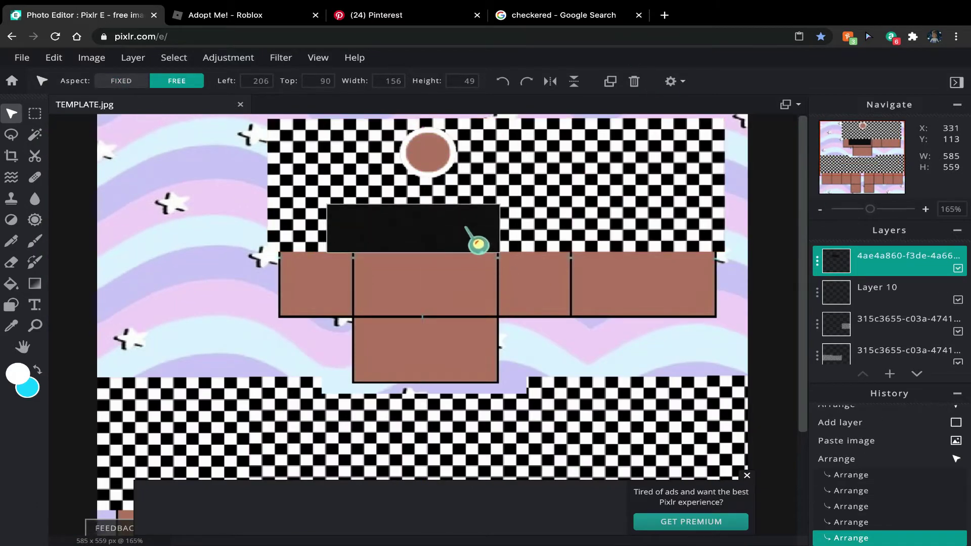
pyautogui.scroll(3, 478, 244)
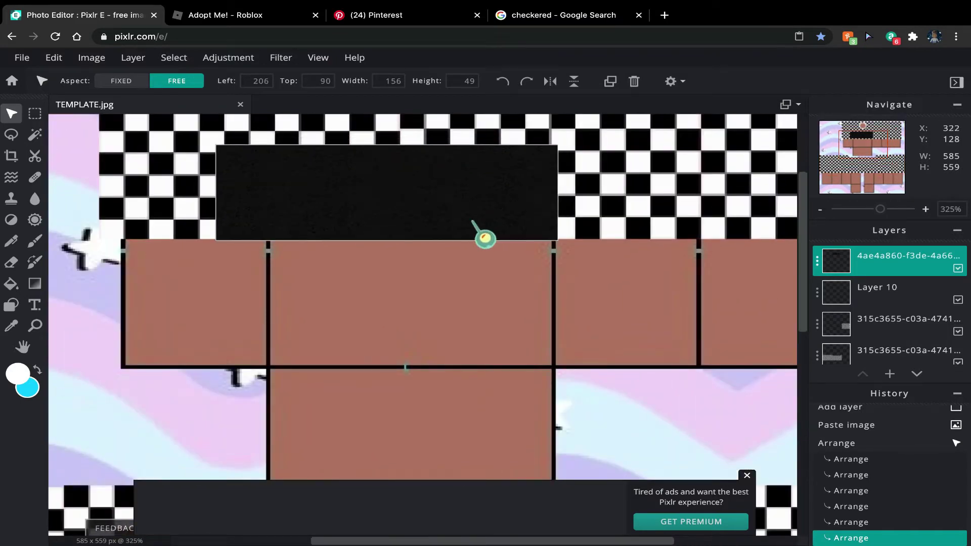
pyautogui.scroll(-2, 472, 218)
pyautogui.moveTo(298, 167); pyautogui.dragTo(314, 150)
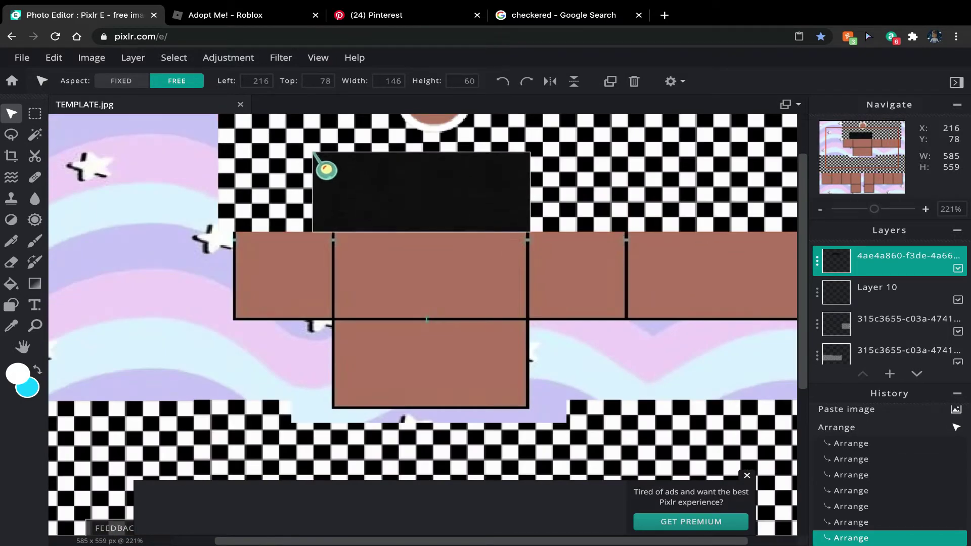
# Step: Duplicate the black fabric strip and place the copy flush against its left side at the same height
pyautogui.rightClick(391, 203)
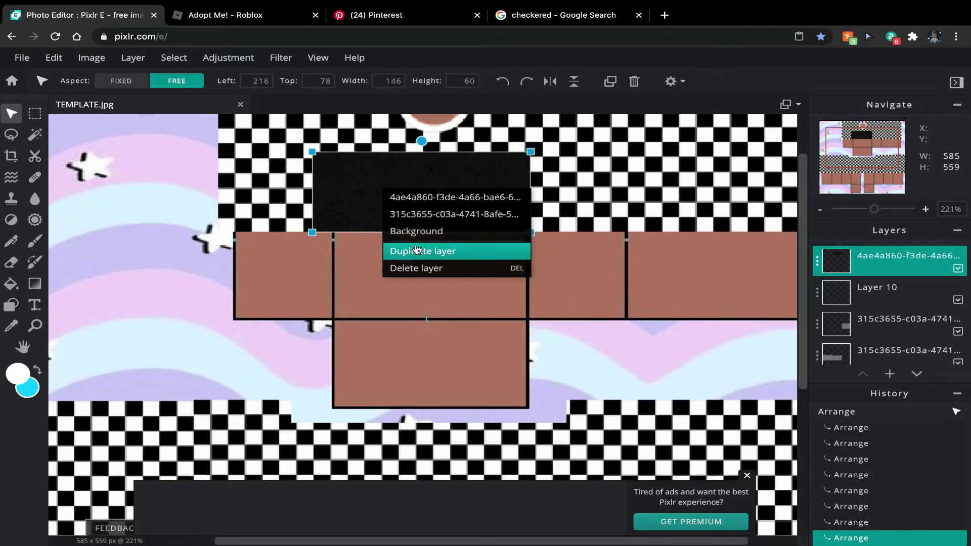
pyautogui.click(427, 258)
pyautogui.moveTo(369, 202); pyautogui.dragTo(204, 185)
pyautogui.scroll(3, 232, 167)
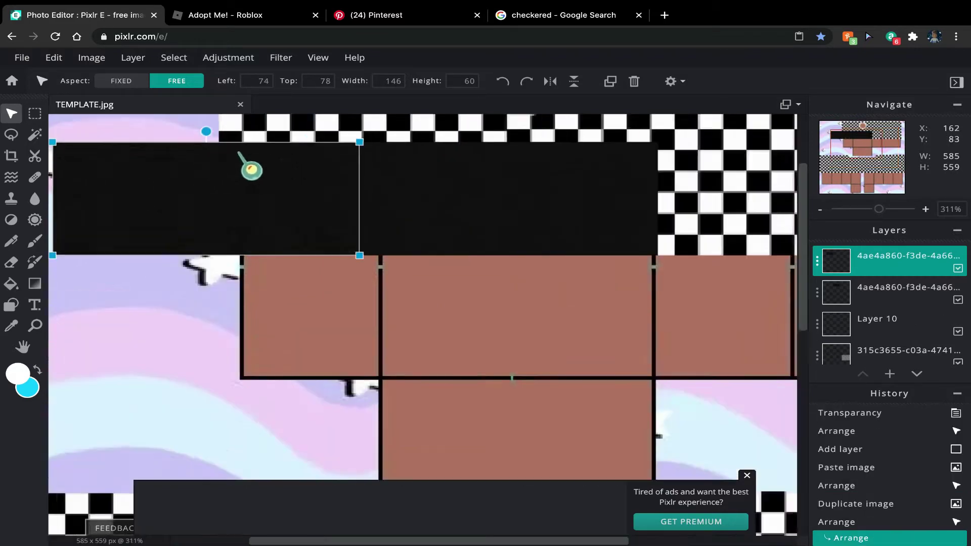
pyautogui.moveTo(259, 231); pyautogui.dragTo(260, 230)
# Step: Duplicate the central black strip and place the copy against its right side over the checkered torso
pyautogui.click(481, 296)
pyautogui.scroll(-2, 480, 296)
pyautogui.scroll(-1, 493, 314)
pyautogui.click(535, 268)
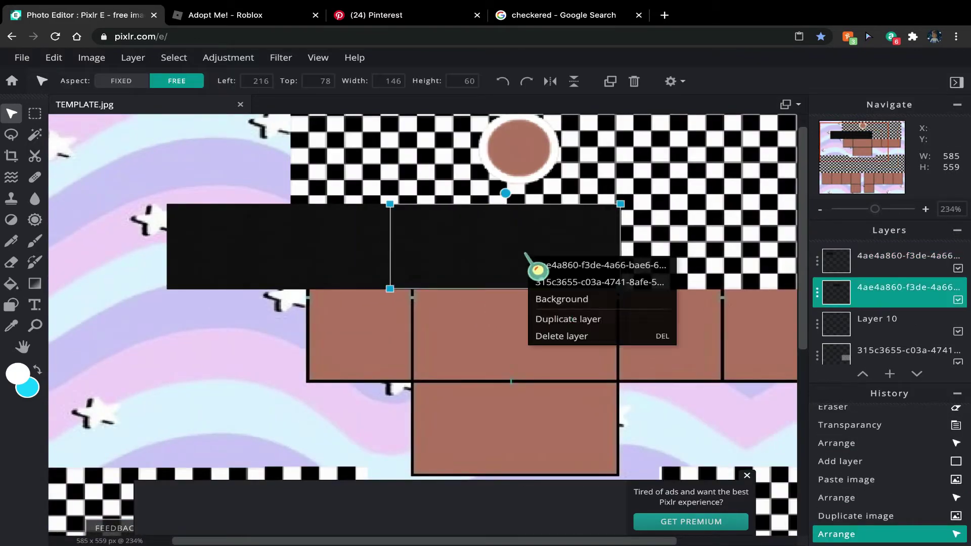
pyautogui.hotkey('ctrl', 'j')
pyautogui.hscroll(5, 271, 250)
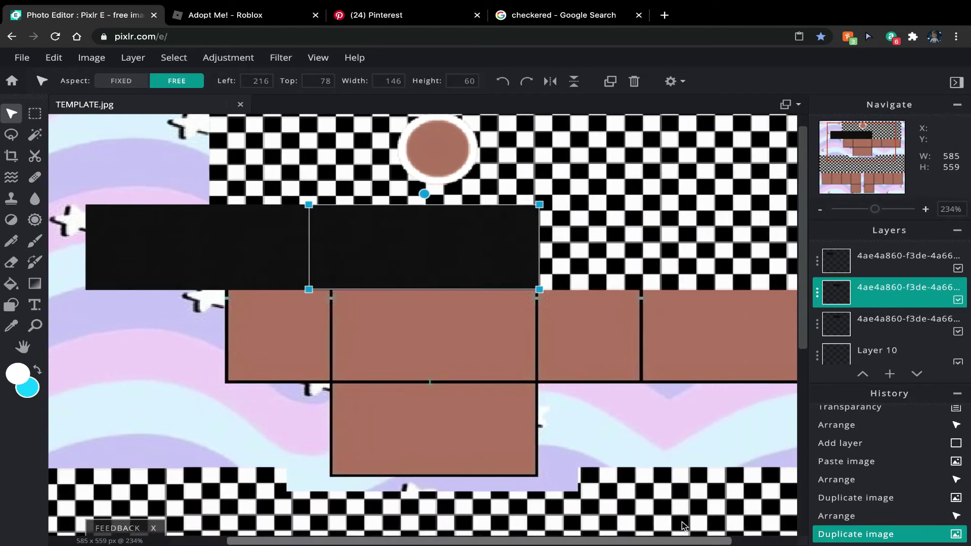
pyautogui.moveTo(271, 249); pyautogui.dragTo(691, 262)
# Step: Duplicate the black strip once more to extend the band across the rest of the torso, then deselect it
pyautogui.rightClick(500, 251)
pyautogui.click(577, 302)
pyautogui.click(212, 388)
pyautogui.scroll(5, 219, 384)
pyautogui.scroll(-4, 306, 314)
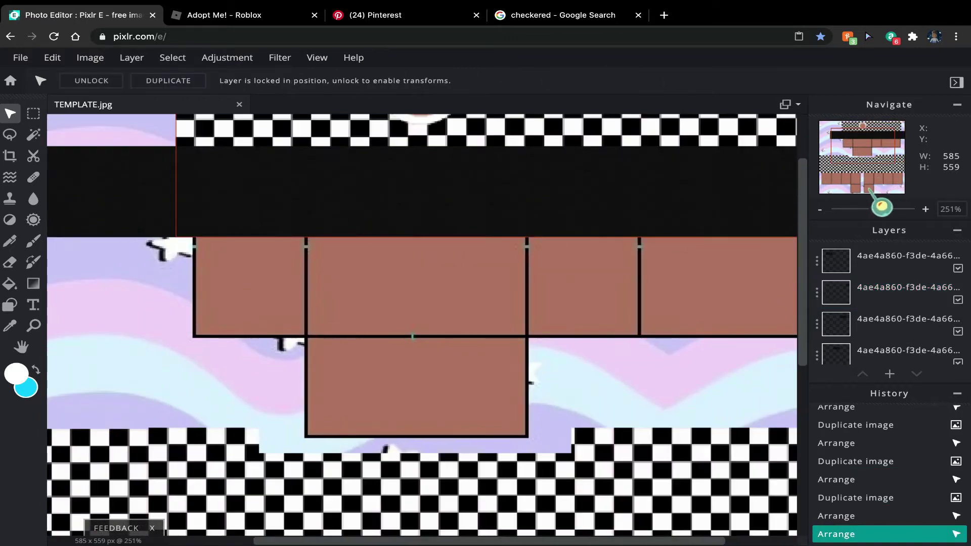
# Step: Set the eraser to a square 70 px brush
pyautogui.scroll(3, 548, 191)
pyautogui.scroll(3, 299, 185)
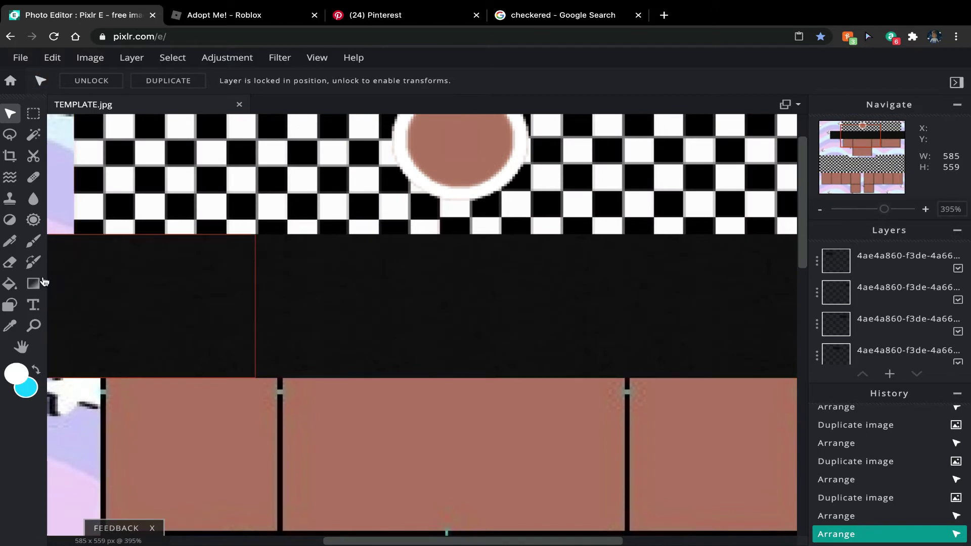
pyautogui.click(10, 263)
pyautogui.click(119, 82)
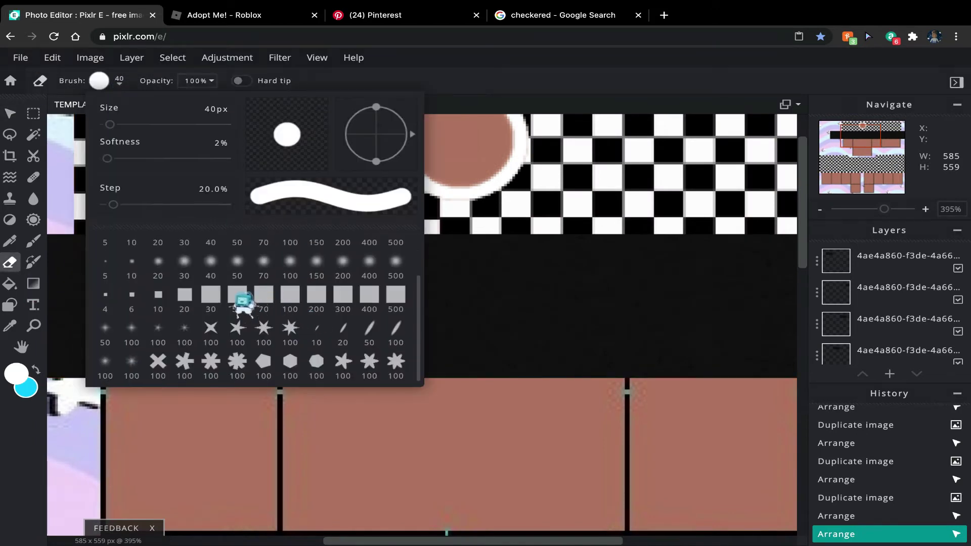
pyautogui.click(246, 294)
pyautogui.click(120, 82)
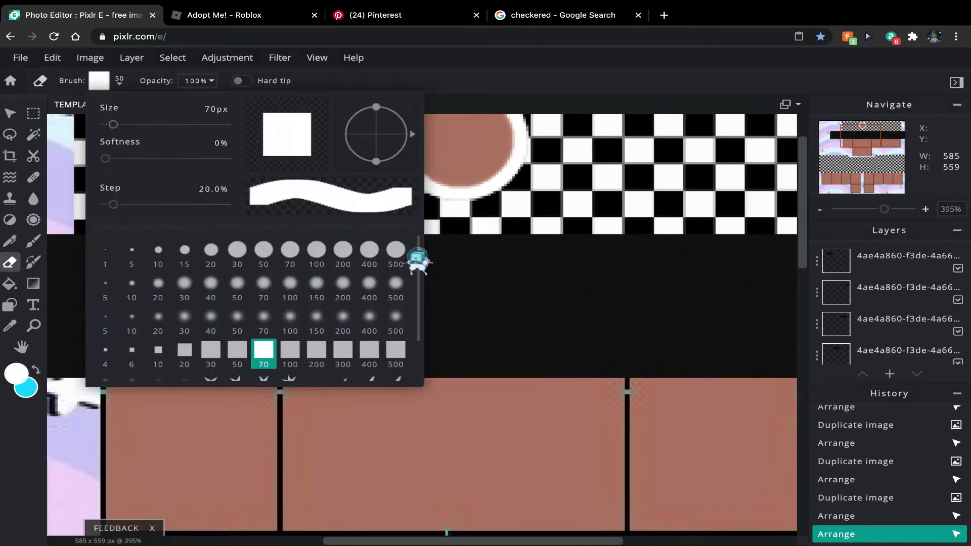
pyautogui.click(268, 348)
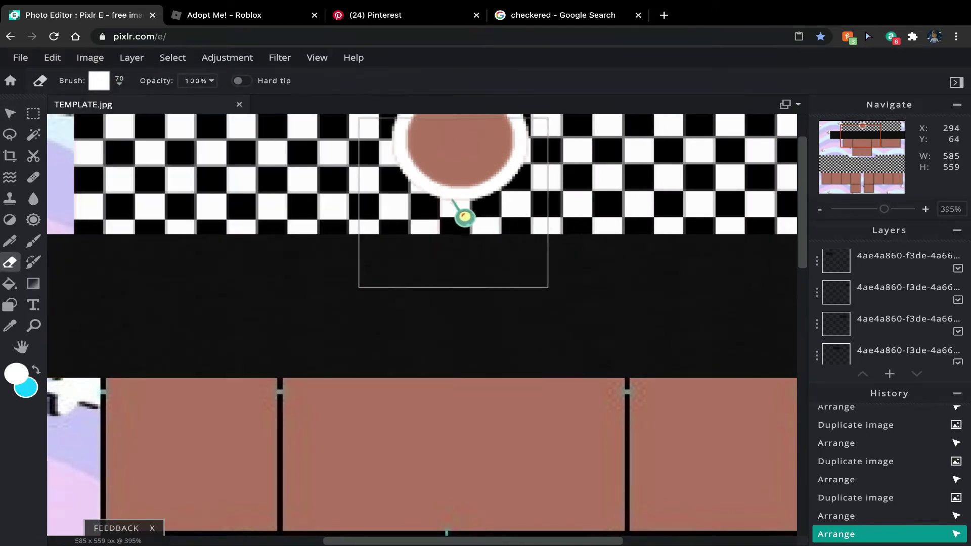
# Step: Undo the stray erasure on the wrong layer, select the central black strip and erase a square-edged notch below the collar
pyautogui.click(457, 177)
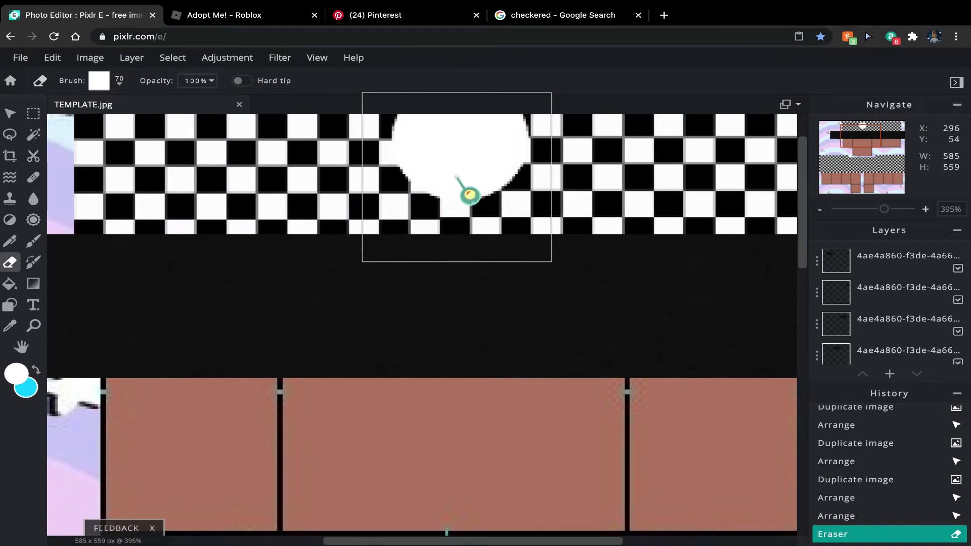
pyautogui.hotkey('ctrl', 'z')
pyautogui.press('v')
pyautogui.click(368, 278)
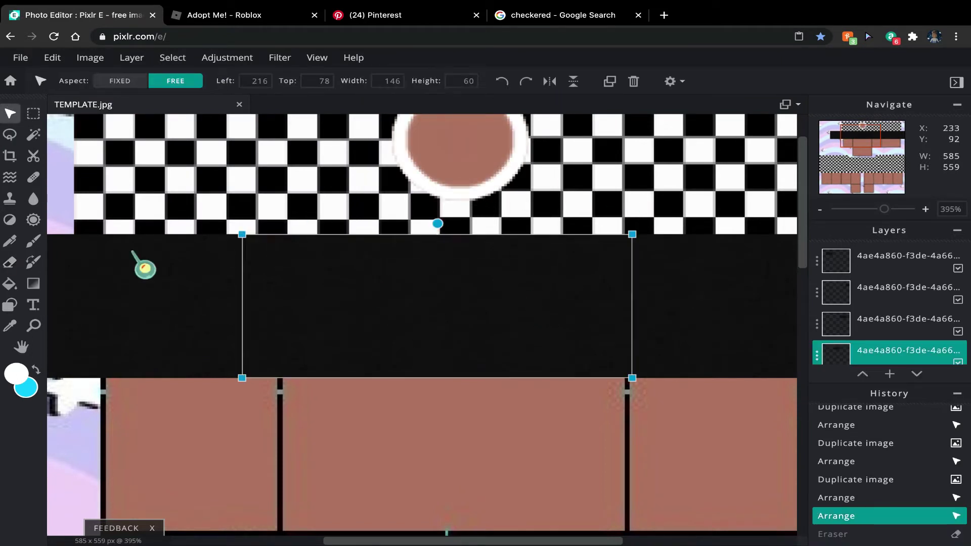
pyautogui.click(17, 268)
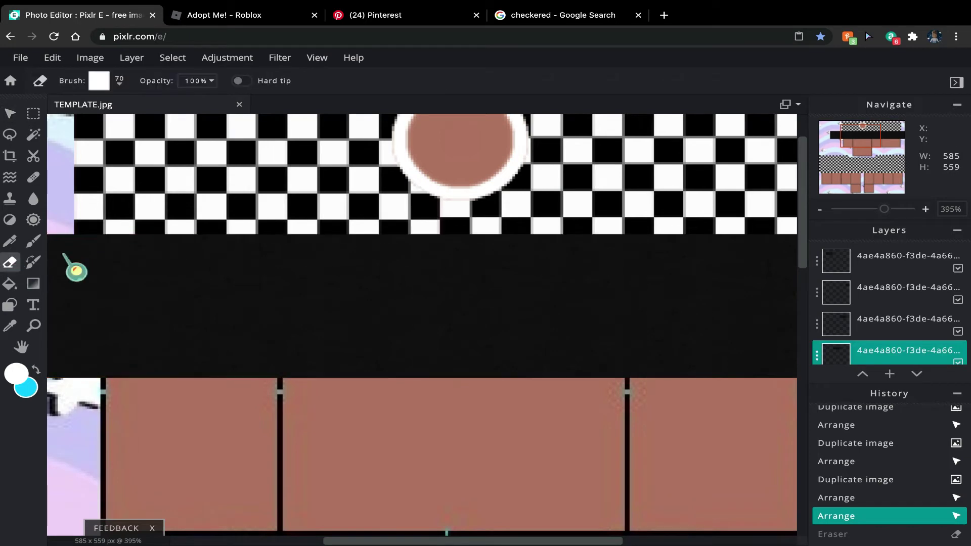
pyautogui.click(457, 184)
pyautogui.moveTo(457, 184); pyautogui.dragTo(458, 187)
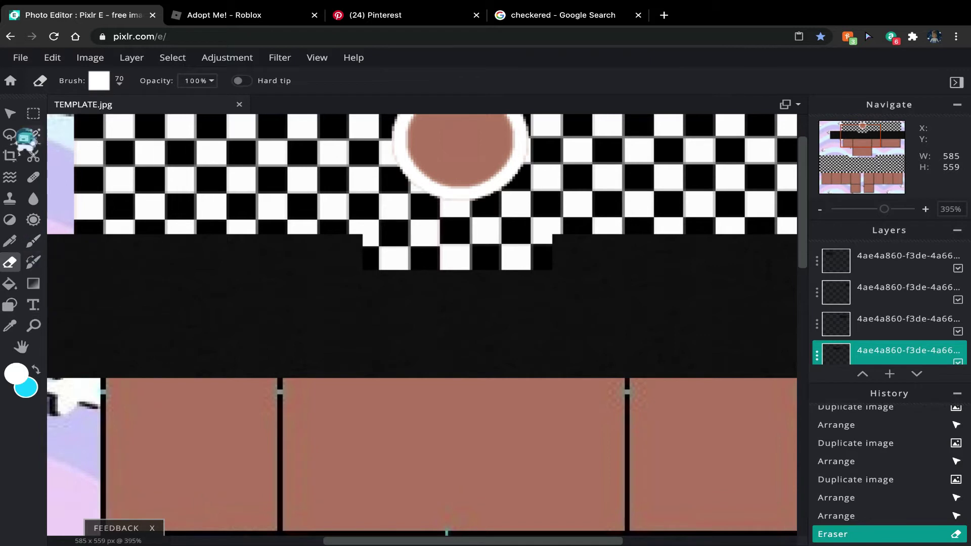
# Step: Duplicate the black strip, reshape the copy into a vertical strap about 10 by 88 px, and place it left of the white collar
pyautogui.scroll(-2, 445, 182)
pyautogui.moveTo(803, 149); pyautogui.dragTo(802, 130)
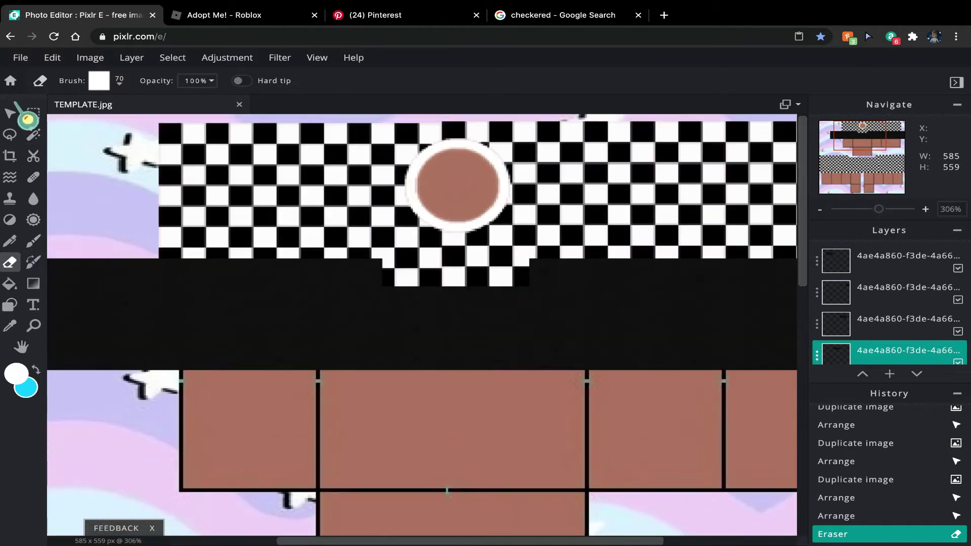
pyautogui.click(12, 112)
pyautogui.rightClick(177, 357)
pyautogui.click(202, 405)
pyautogui.moveTo(484, 354); pyautogui.dragTo(480, 261)
pyautogui.moveTo(293, 185); pyautogui.dragTo(582, 118)
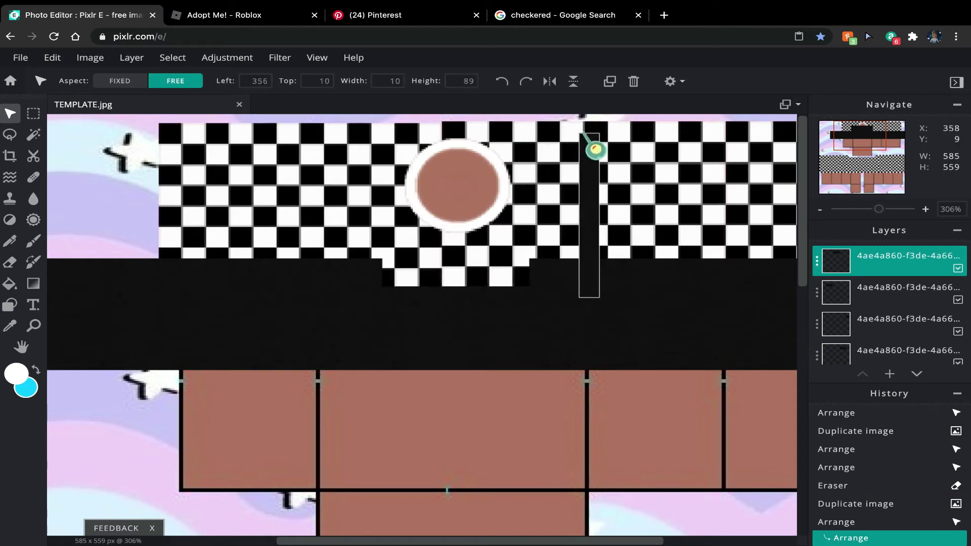
pyautogui.moveTo(602, 203); pyautogui.dragTo(387, 190)
pyautogui.scroll(-1, 336, 281)
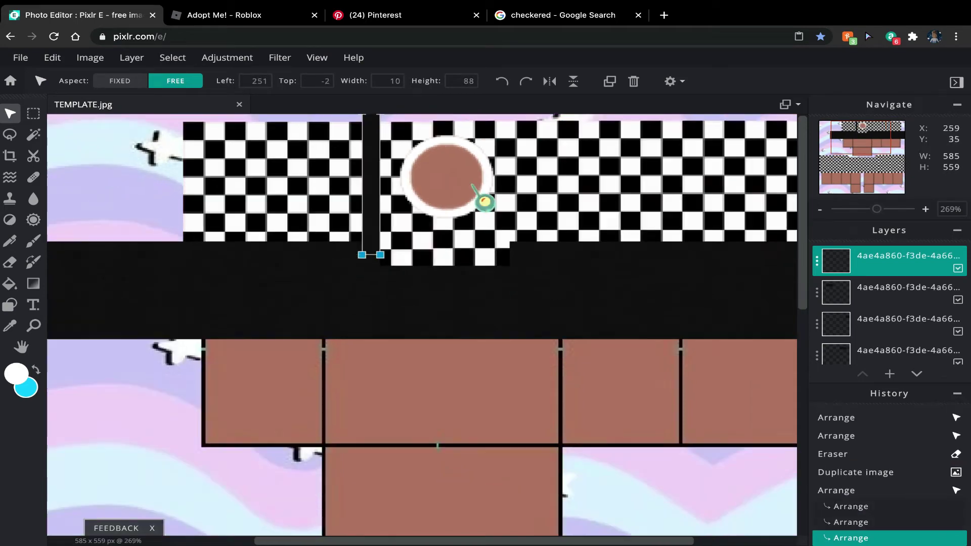
# Step: Widen the strap to about 13 px and place a duplicate of it on the right side of the collar
pyautogui.rightClick(369, 252)
pyautogui.click(412, 269)
pyautogui.moveTo(379, 253); pyautogui.dragTo(527, 264)
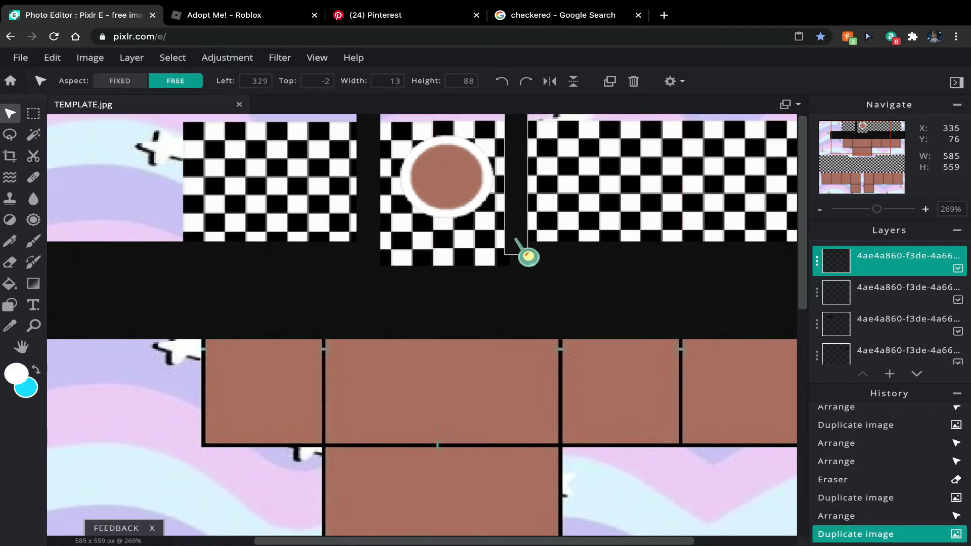
pyautogui.scroll(-2, 527, 261)
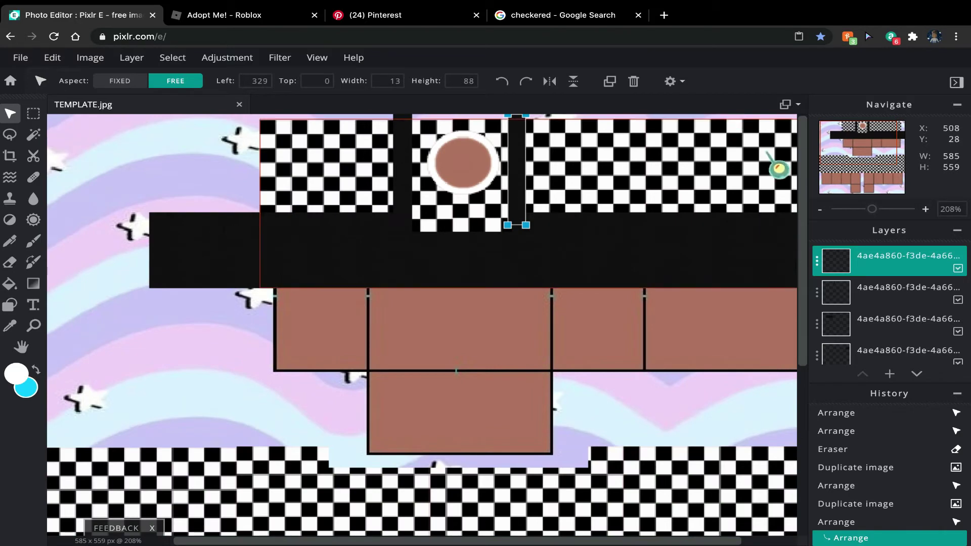
# Step: Temporarily set the checkered torso layer's transparency to 65 to compare the straps with the template beneath, and restore it to full
pyautogui.click(498, 142)
pyautogui.scroll(-1, 929, 350)
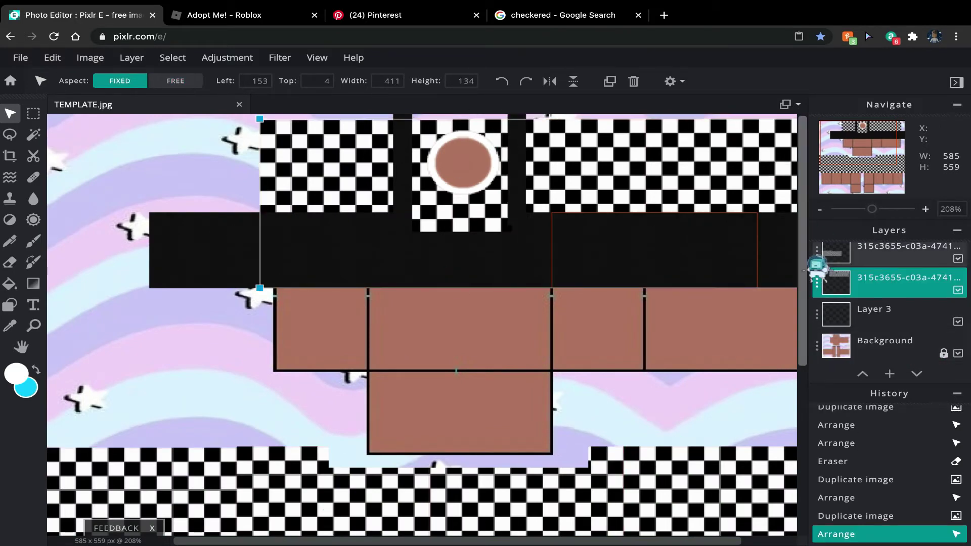
pyautogui.click(910, 295)
pyautogui.click(756, 345)
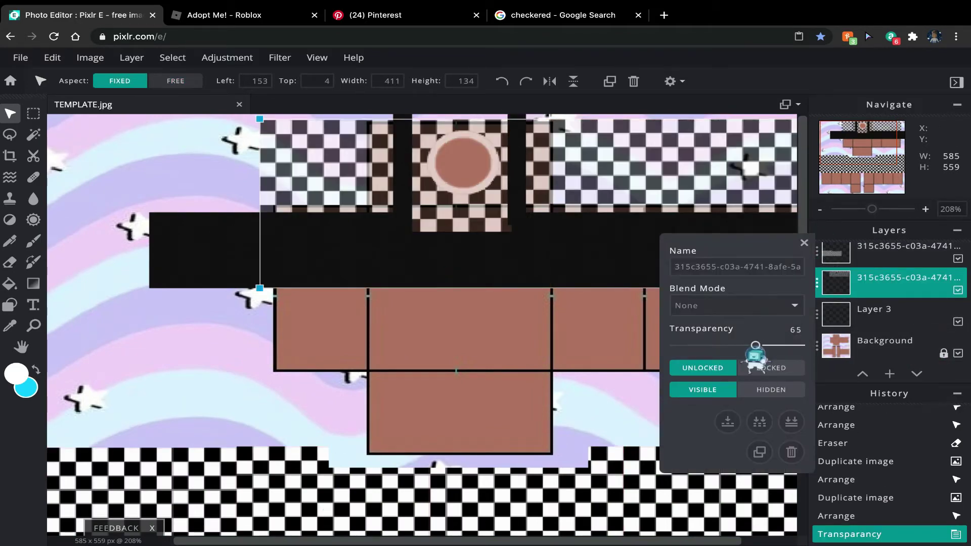
pyautogui.moveTo(756, 345); pyautogui.dragTo(804, 345)
# Step: Merge the two strap layers into a single layer
pyautogui.scroll(3, 874, 264)
pyautogui.click(873, 262)
pyautogui.click(882, 288)
pyautogui.doubleClick(881, 274)
pyautogui.click(728, 421)
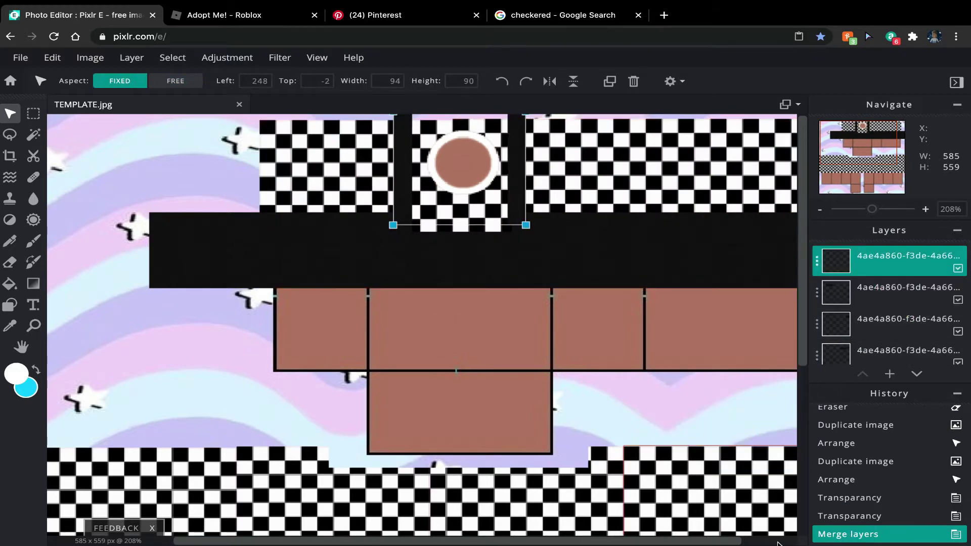
# Step: Duplicate the merged pair of straps, place the copy over the back section of the checkered torso, and deselect it
pyautogui.hscroll(3, 457, 201)
pyautogui.rightClick(452, 196)
pyautogui.click(490, 254)
pyautogui.moveTo(453, 223); pyautogui.dragTo(688, 222)
pyautogui.click(665, 358)
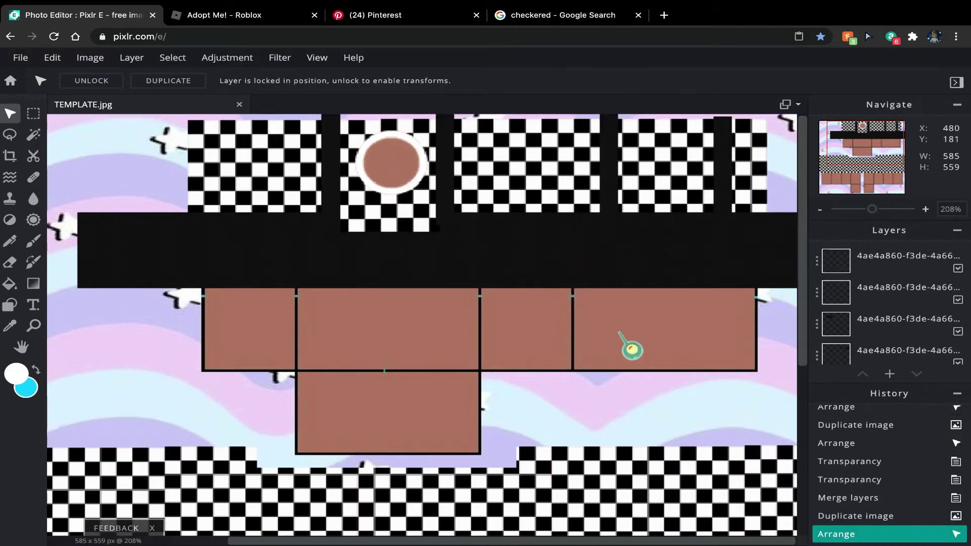
# Step: Nudge the front strap pair slightly beside the collar section and check its fit against the black band
pyautogui.click(437, 207)
pyautogui.moveTo(433, 208); pyautogui.dragTo(432, 207)
pyautogui.scroll(3, 433, 206)
pyautogui.click(475, 323)
pyautogui.scroll(-3, 478, 339)
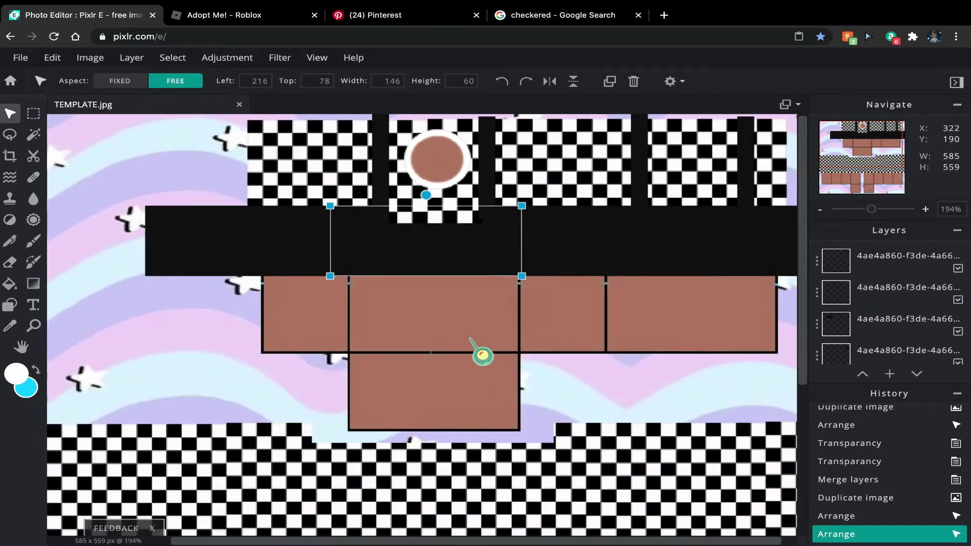
# Step: Switch to Pinterest, search for "aesthetic icon" and browse the pins for a decorative graphic
pyautogui.click(364, 15)
pyautogui.click(377, 73)
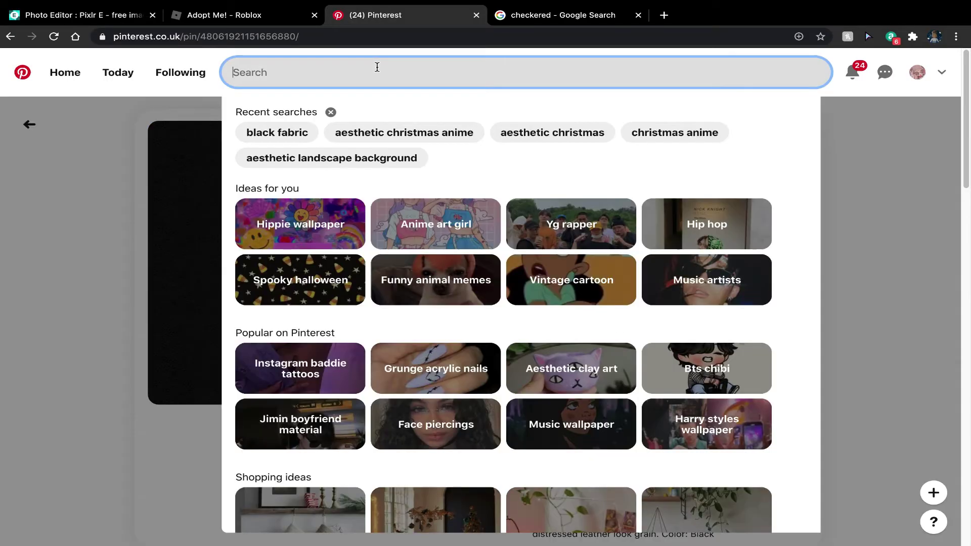
pyautogui.write('aesthetif')
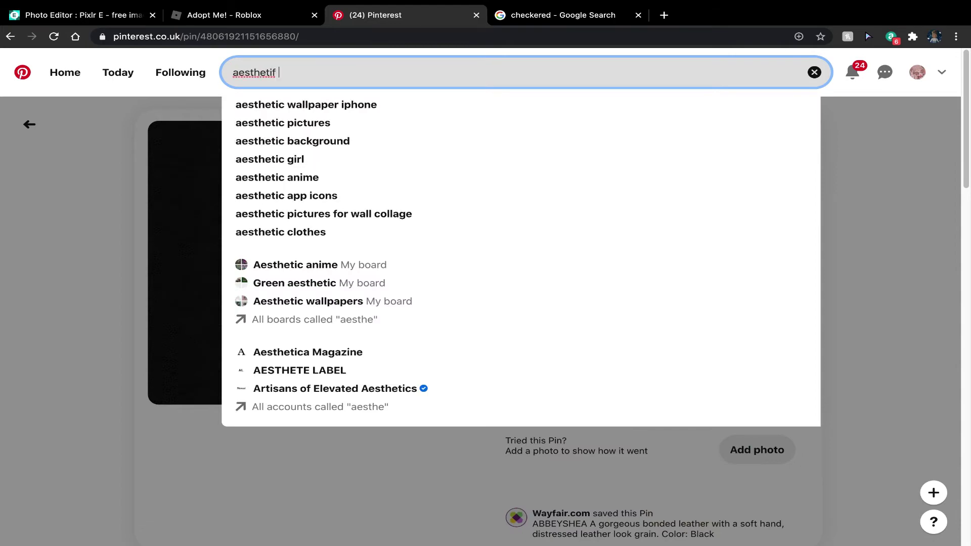
pyautogui.press('BackSpace')
pyautogui.press('BackSpace')
pyautogui.write('ic icon')
pyautogui.press('Return')
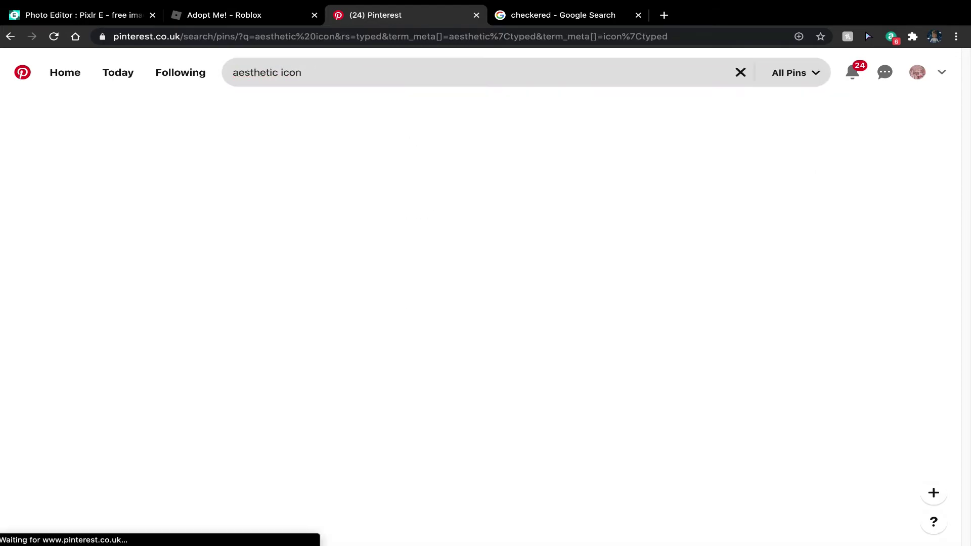
pyautogui.scroll(-7, 349, 360)
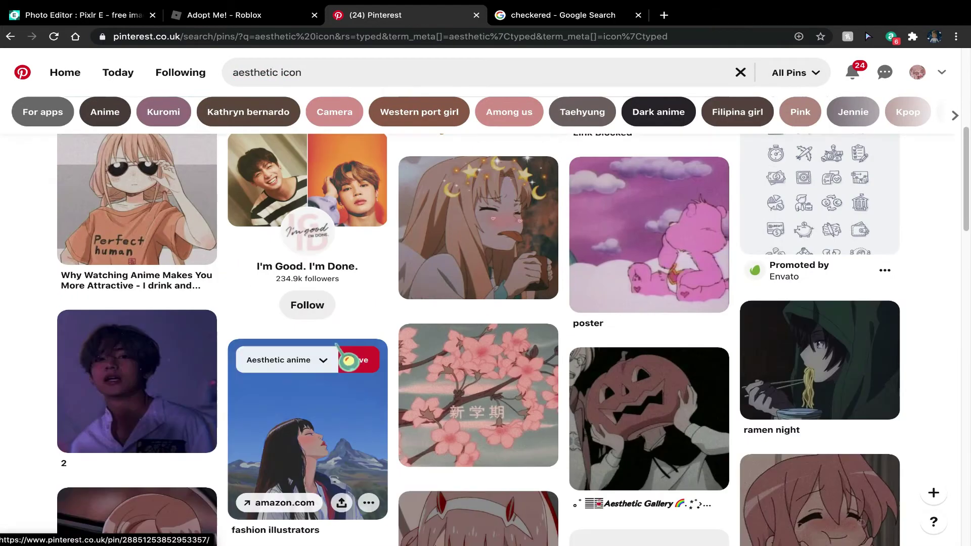
pyautogui.scroll(-6, 349, 360)
# Step: Search Pinterest for "aesthetic shape" and browse the pins
pyautogui.click(403, 72)
pyautogui.press('BackSpace')
pyautogui.write('shape')
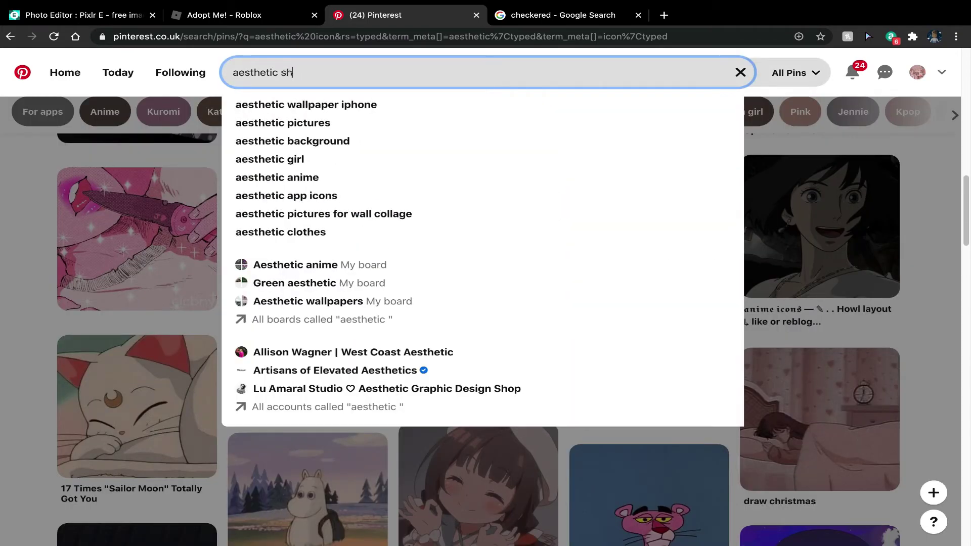
pyautogui.press('Return')
pyautogui.scroll(-2, 478, 167)
pyautogui.scroll(-15, 444, 282)
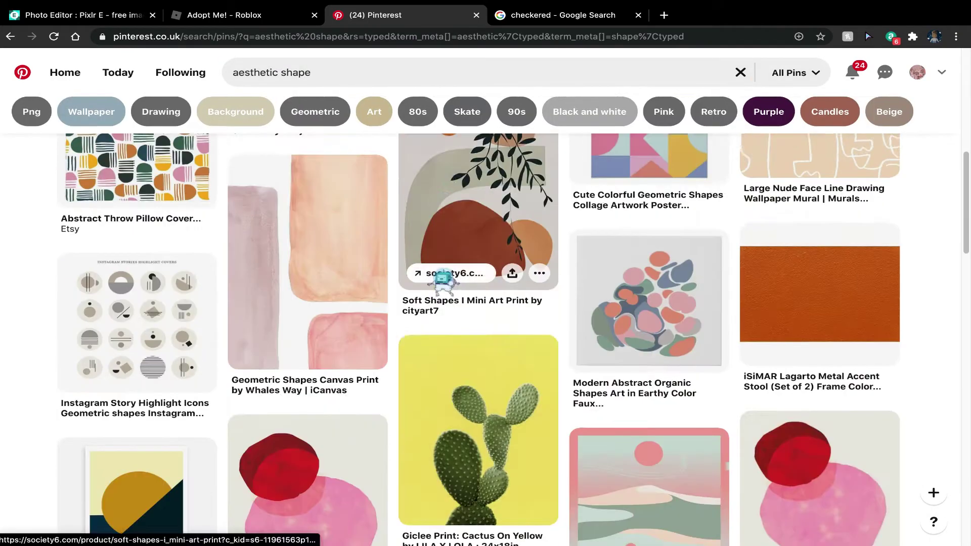
# Step: Search Pinterest for "broken heart png" and look through the heart graphics
pyautogui.click(369, 73)
pyautogui.press('BackSpace')
pyautogui.press('BackSpace')
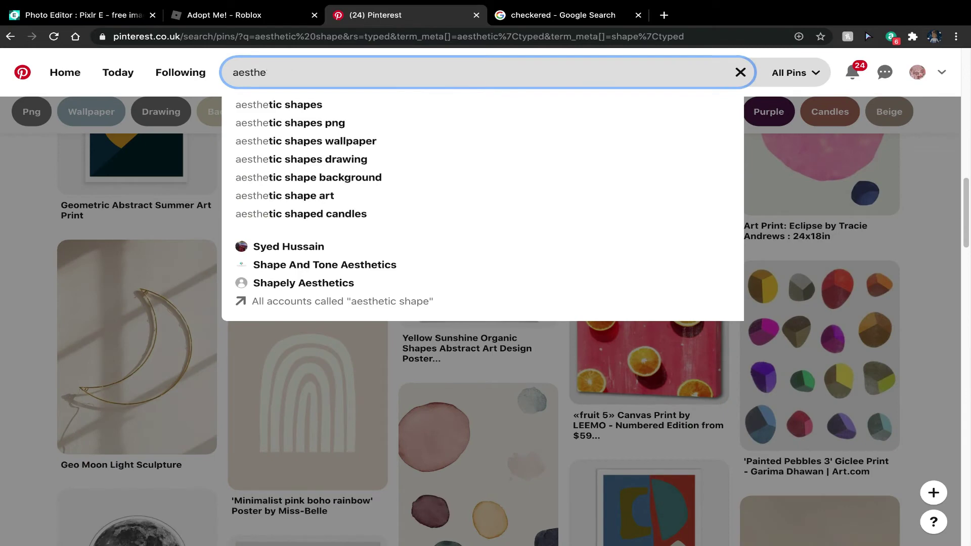
pyautogui.press('BackSpace')
pyautogui.write('hear')
pyautogui.press('BackSpace')
pyautogui.press('BackSpace')
pyautogui.press('BackSpace')
pyautogui.write('broken heart png')
pyautogui.press('Return')
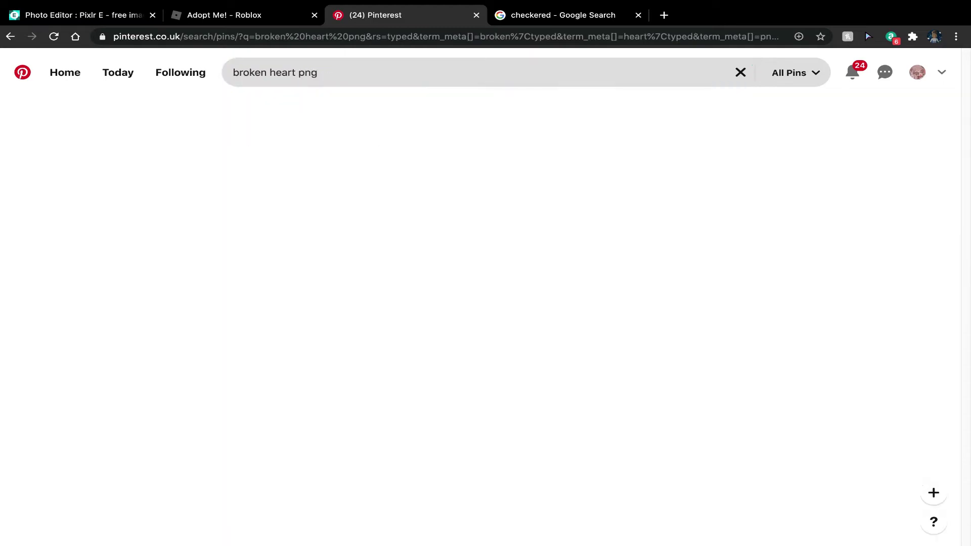
pyautogui.scroll(-5, 599, 316)
pyautogui.scroll(-8, 600, 316)
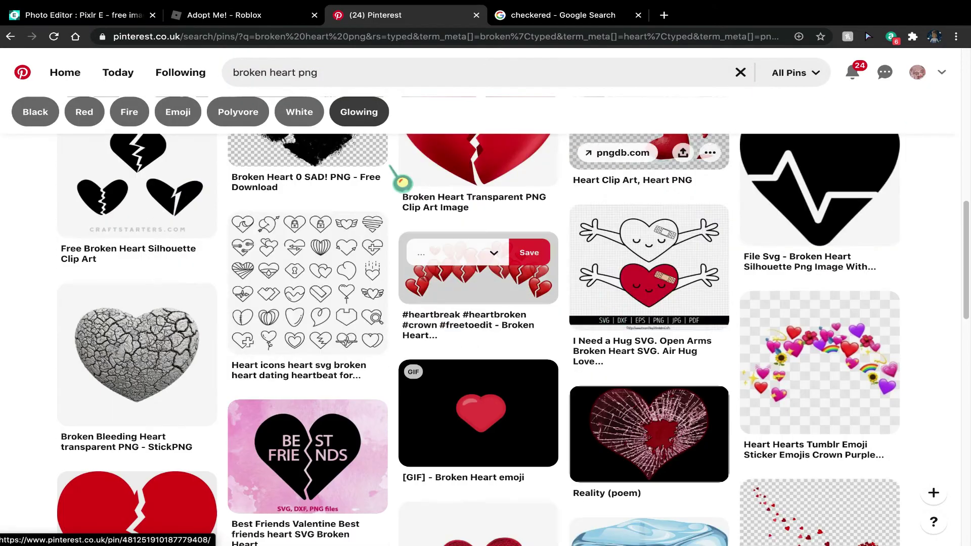
# Step: Refine the Pinterest search to "white broken heart png" and look through the pins
pyautogui.click(233, 72)
pyautogui.write('white')
pyautogui.press('Return')
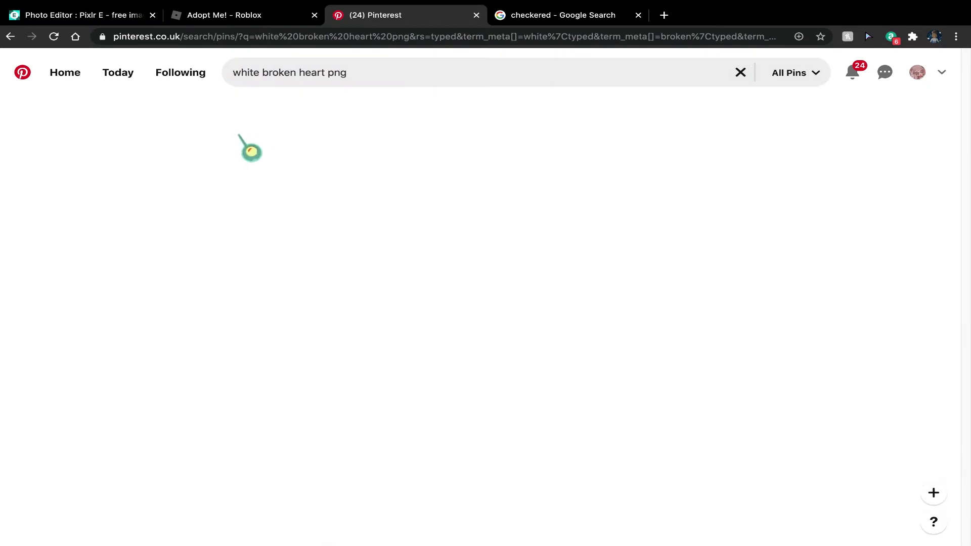
pyautogui.scroll(-10, 403, 314)
# Step: Go to google.co.uk and run an image search for "white broken heart png"
pyautogui.click(505, 35)
pyautogui.write('google.co.uk')
pyautogui.press('Return')
pyautogui.write('white broken heart png')
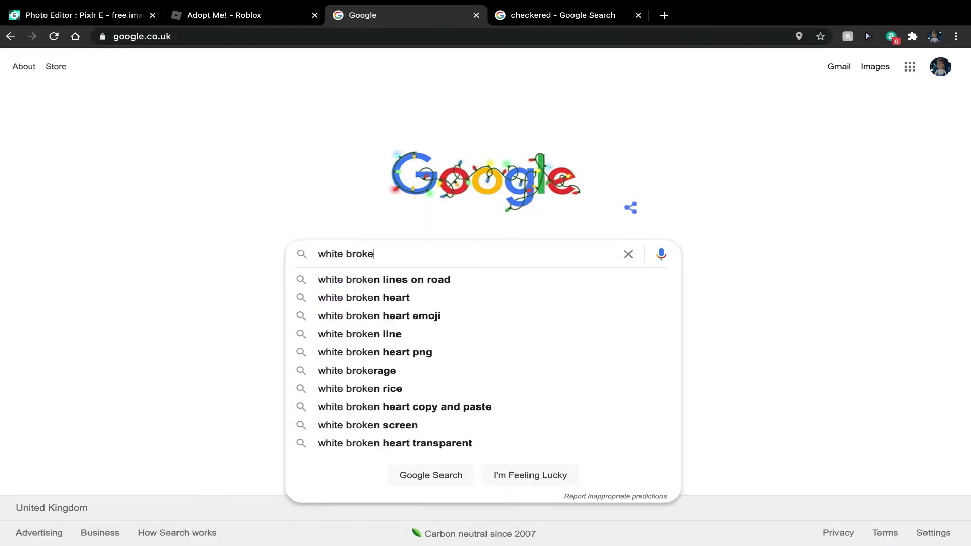
pyautogui.press('Return')
pyautogui.click(170, 112)
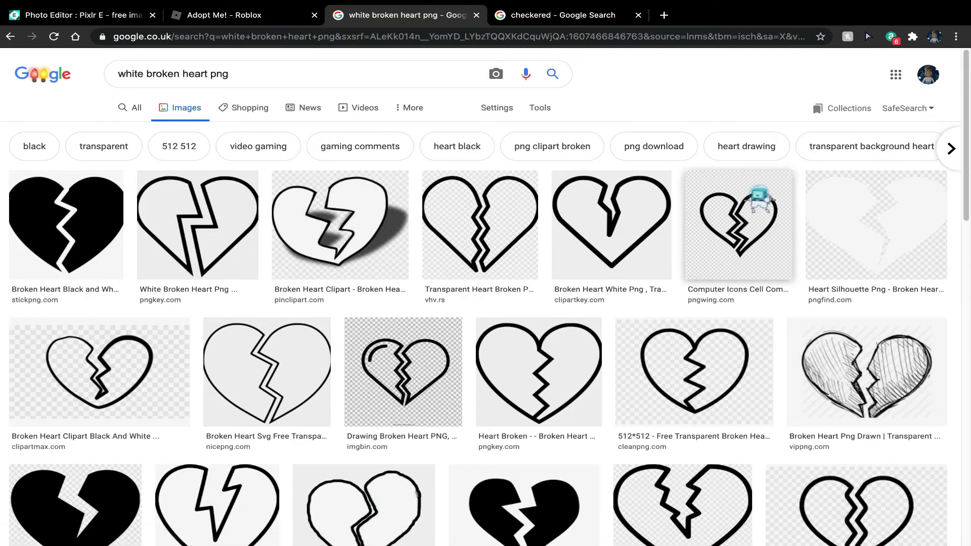
# Step: Copy the white broken heart silhouette image from PngFind and paste it into the shirt template in Pixlr E
pyautogui.click(837, 212)
pyautogui.rightClick(664, 251)
pyautogui.click(722, 355)
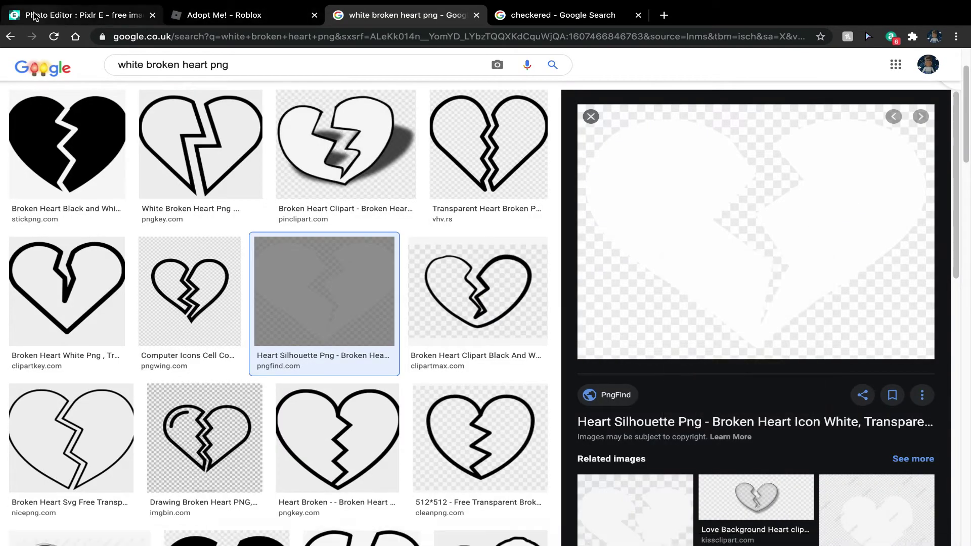
pyautogui.click(30, 15)
pyautogui.click(53, 57)
pyautogui.click(56, 163)
pyautogui.scroll(-5, 460, 240)
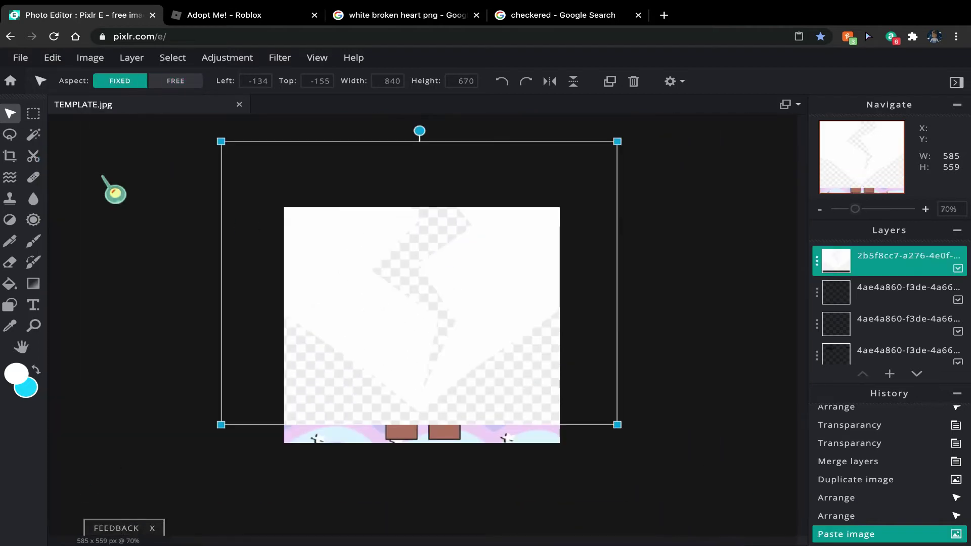
# Step: Try to cut out the pasted heart with the Cutout tool, and undo both the mask and the pasted image
pyautogui.click(31, 156)
pyautogui.click(197, 81)
pyautogui.click(405, 274)
pyautogui.click(10, 113)
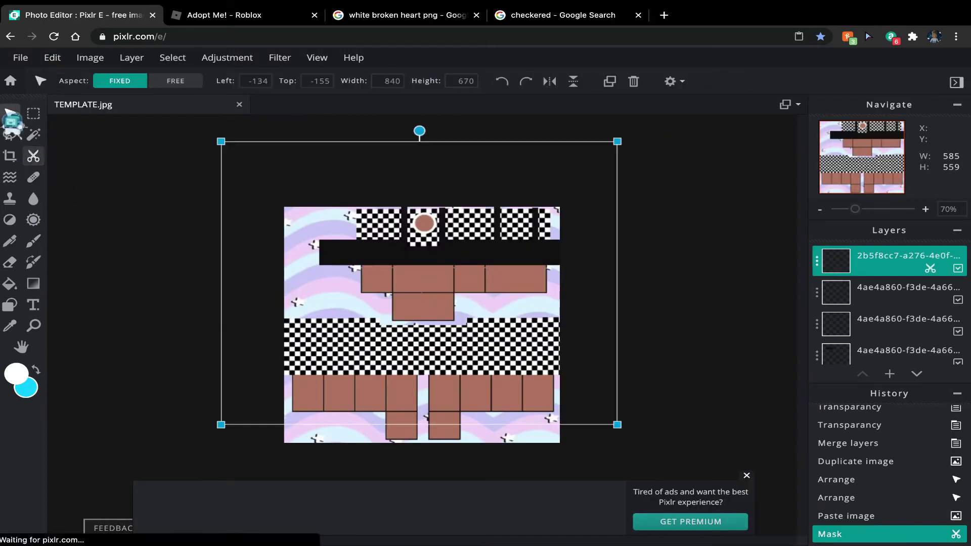
pyautogui.hotkey('ctrl', 'z')
pyautogui.hotkey('ctrl', 'z')
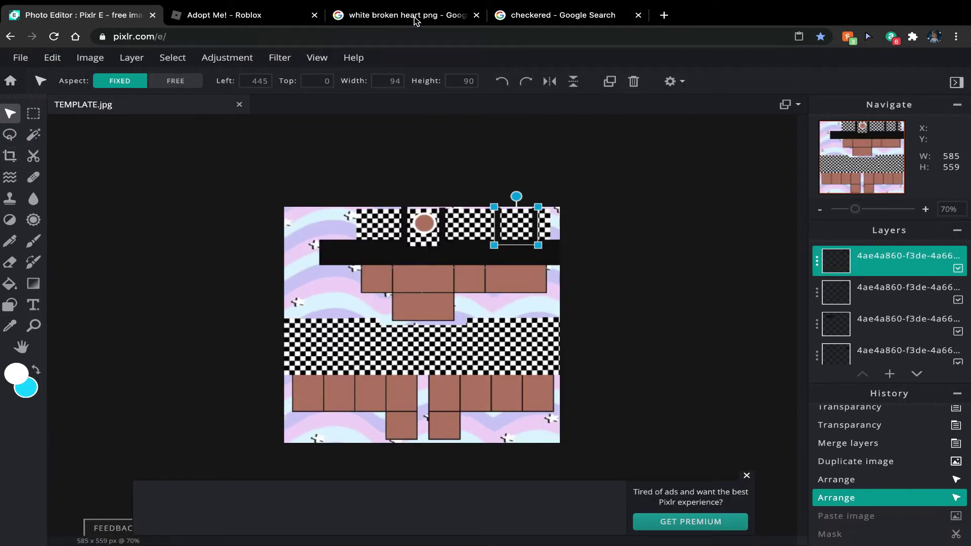
# Step: Copy the Magis Center broken heart image from the Google results and paste it into the shirt template in Pixlr E
pyautogui.click(445, 15)
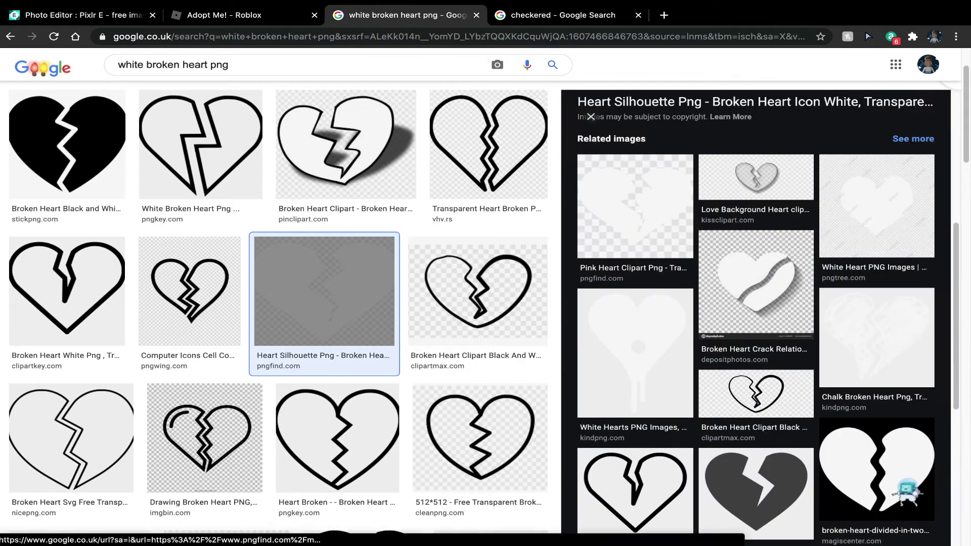
pyautogui.click(877, 470)
pyautogui.rightClick(790, 249)
pyautogui.click(829, 347)
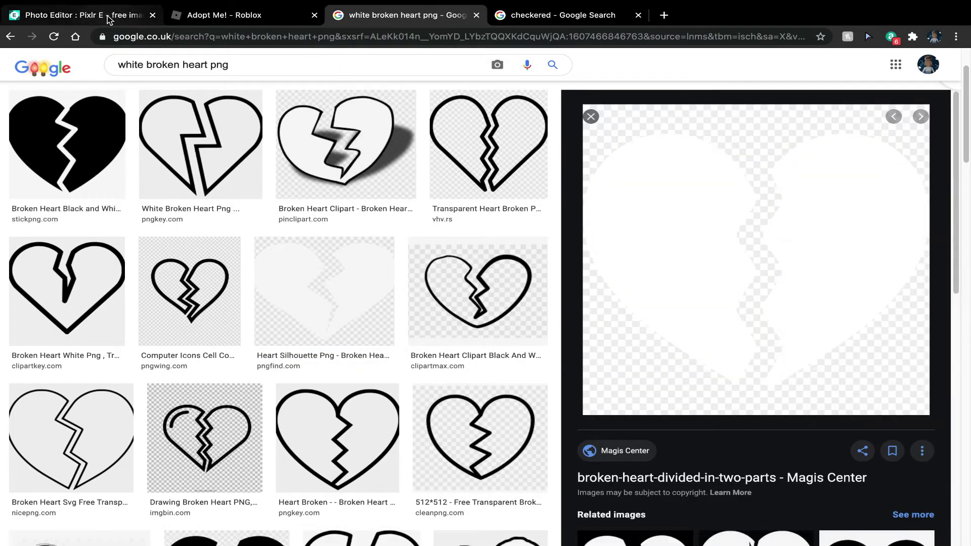
pyautogui.click(86, 15)
pyautogui.click(52, 57)
pyautogui.click(68, 162)
# Step: Shrink the white broken heart to a tiny icon and place it on the black band just below the right front strap
pyautogui.moveTo(543, 217); pyautogui.dragTo(330, 411)
pyautogui.moveTo(324, 423); pyautogui.dragTo(467, 252)
pyautogui.scroll(10, 466, 241)
pyautogui.scroll(3, 581, 238)
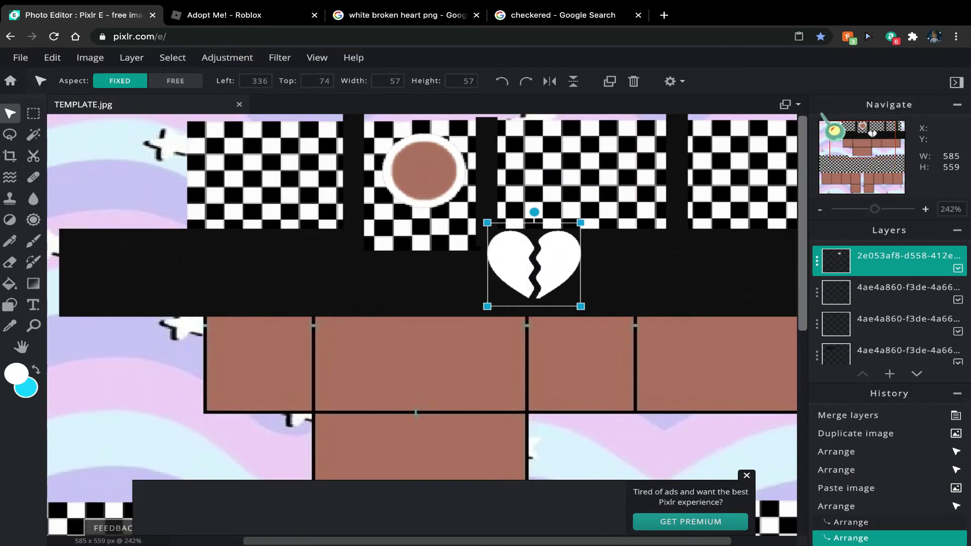
pyautogui.moveTo(584, 237); pyautogui.dragTo(514, 269)
pyautogui.scroll(4, 547, 206)
pyautogui.moveTo(501, 218); pyautogui.dragTo(501, 197)
pyautogui.scroll(-5, 552, 353)
pyautogui.click(483, 427)
pyautogui.scroll(2, 464, 256)
pyautogui.scroll(-3, 473, 270)
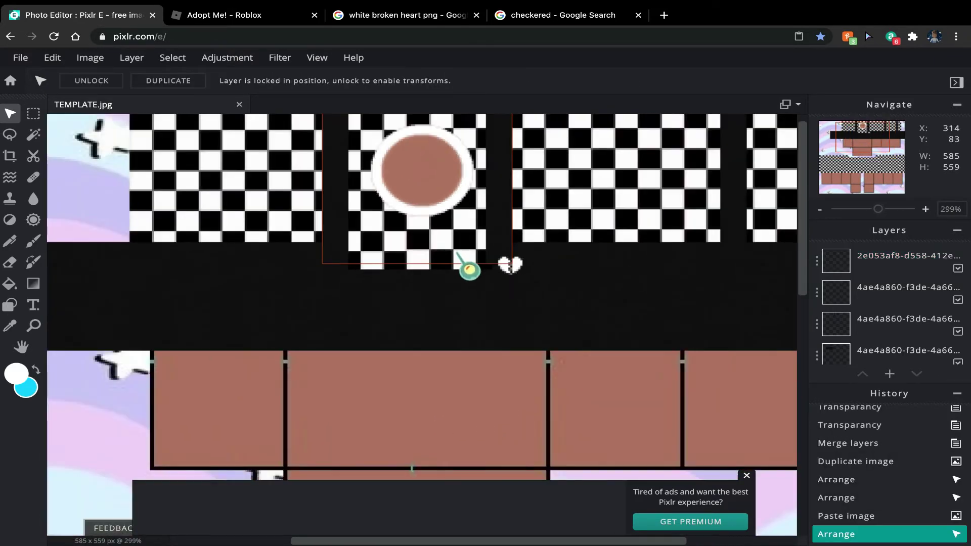
# Step: Stretch the black strip over the front torso slightly at its lower edge and close the advertisement
pyautogui.scroll(2, 468, 268)
pyautogui.moveTo(802, 214); pyautogui.dragTo(795, 153)
pyautogui.scroll(-2, 701, 374)
pyautogui.scroll(3, 494, 323)
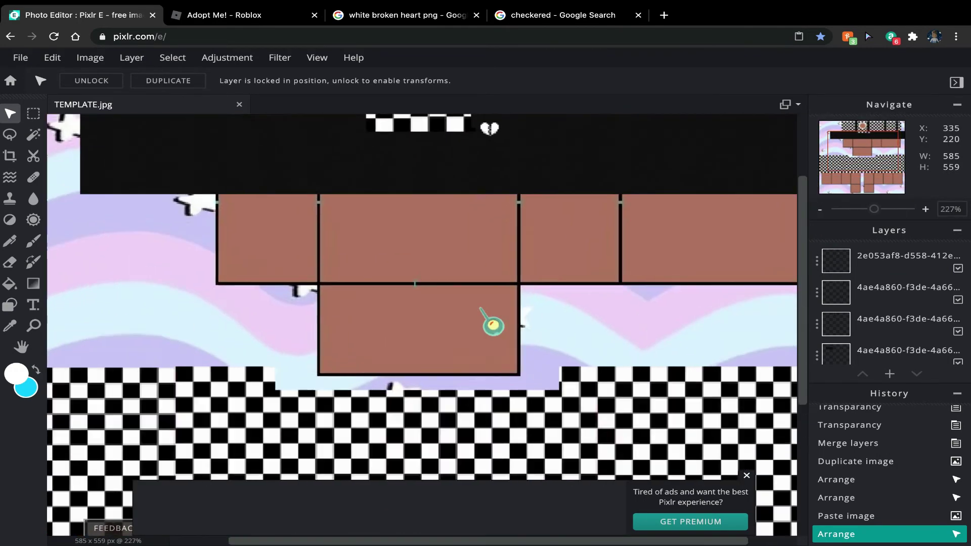
pyautogui.click(397, 150)
pyautogui.moveTo(557, 167)
pyautogui.mouseDown()
pyautogui.moveTo(255, 162)
pyautogui.moveTo(624, 160)
pyautogui.moveTo(551, 175)
pyautogui.mouseUp()
pyautogui.click(747, 475)
# Step: Stretch the rightmost black strip down to a height of 65 px and deselect it
pyautogui.hscroll(1, 716, 538)
pyautogui.moveTo(715, 536); pyautogui.dragTo(781, 537)
pyautogui.click(718, 138)
pyautogui.moveTo(659, 149); pyautogui.dragTo(661, 159)
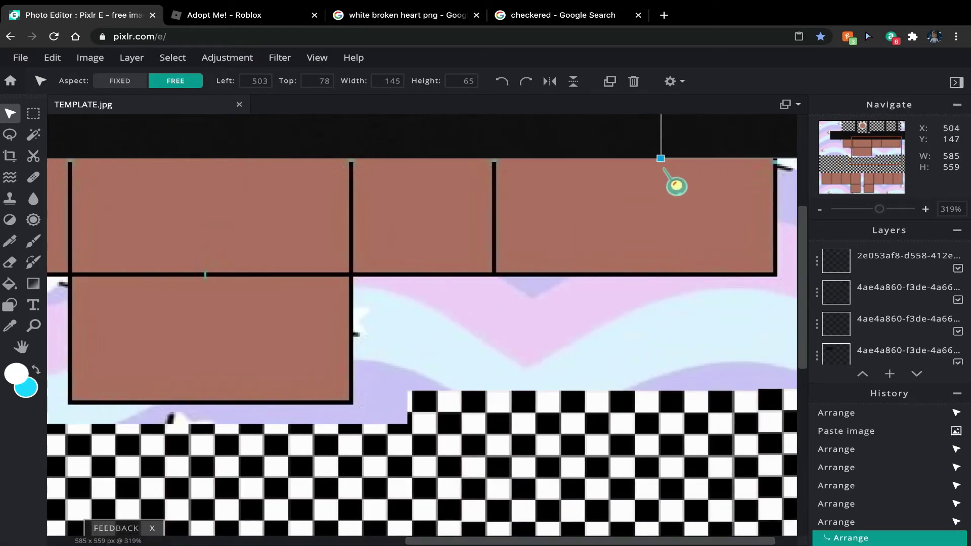
pyautogui.click(643, 198)
# Step: Hide the Background layer so only the checkered shirt artwork remains on transparency
pyautogui.scroll(-5, 644, 198)
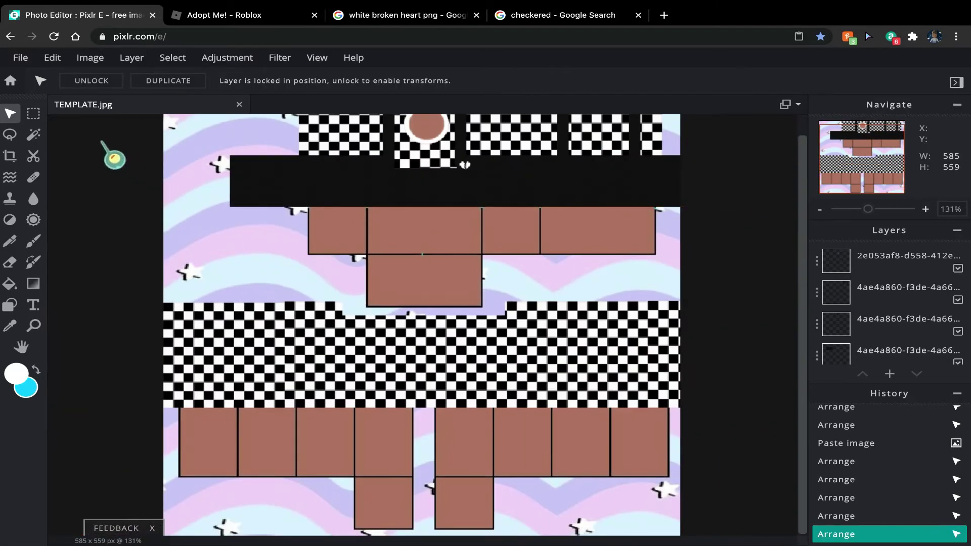
pyautogui.scroll(-2, 969, 313)
pyautogui.click(958, 353)
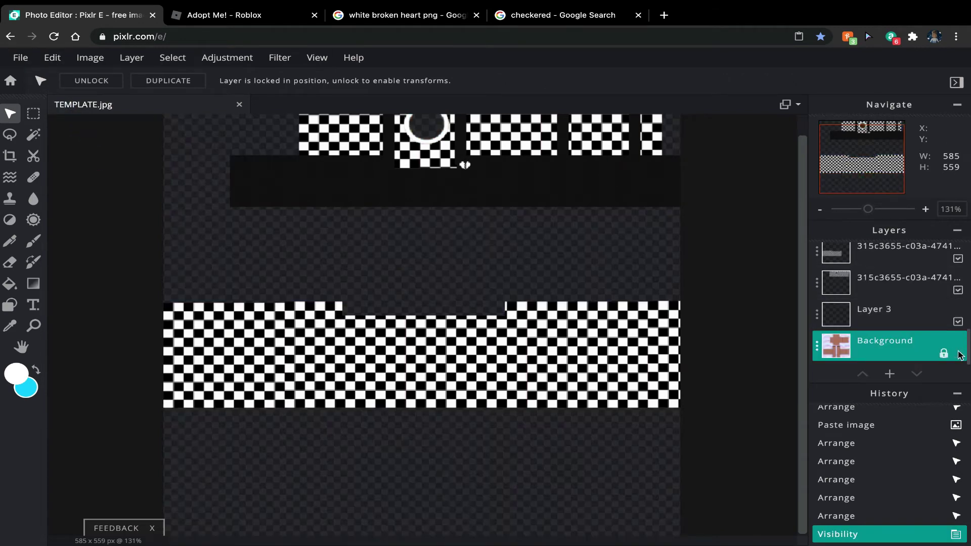
# Step: Save the shirt artwork as a PNG named "checkered top"
pyautogui.click(21, 57)
pyautogui.click(30, 164)
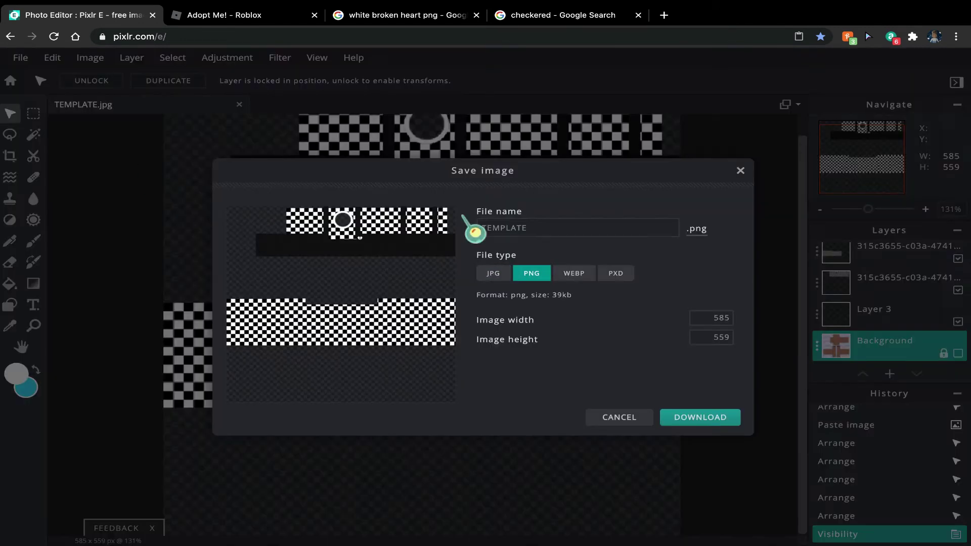
pyautogui.click(550, 227)
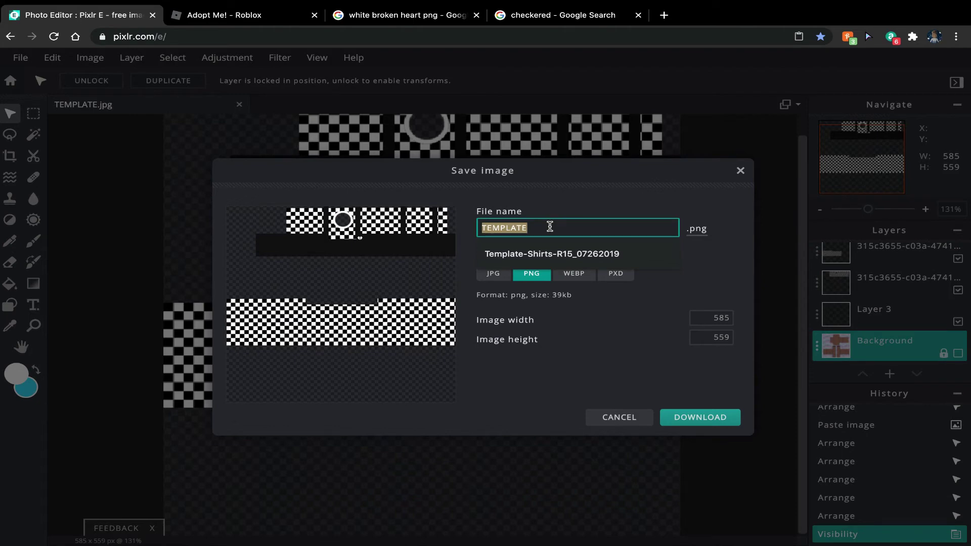
pyautogui.write('dun')
pyautogui.press('BackSpace')
pyautogui.press('BackSpace')
pyautogui.press('BackSpace')
pyautogui.press('BackSpace')
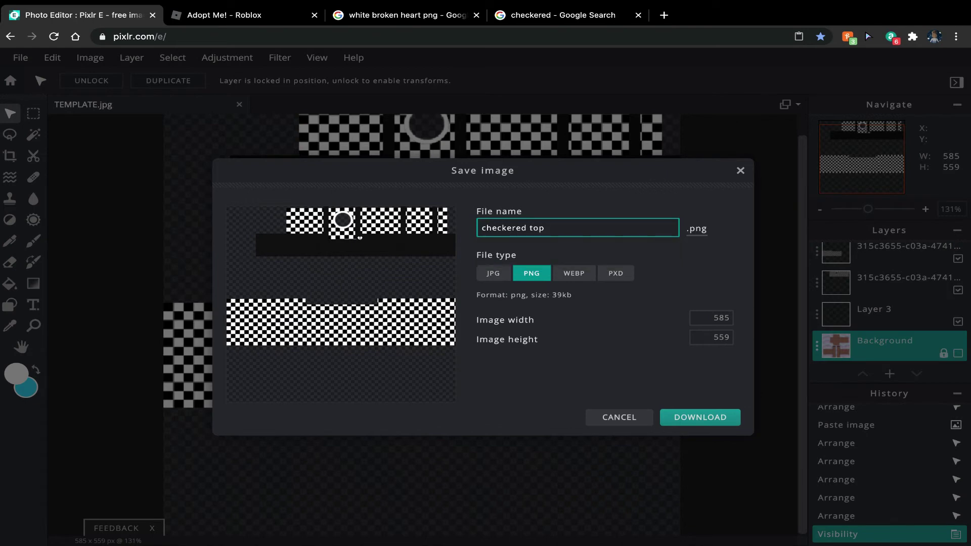
pyautogui.press('Return')
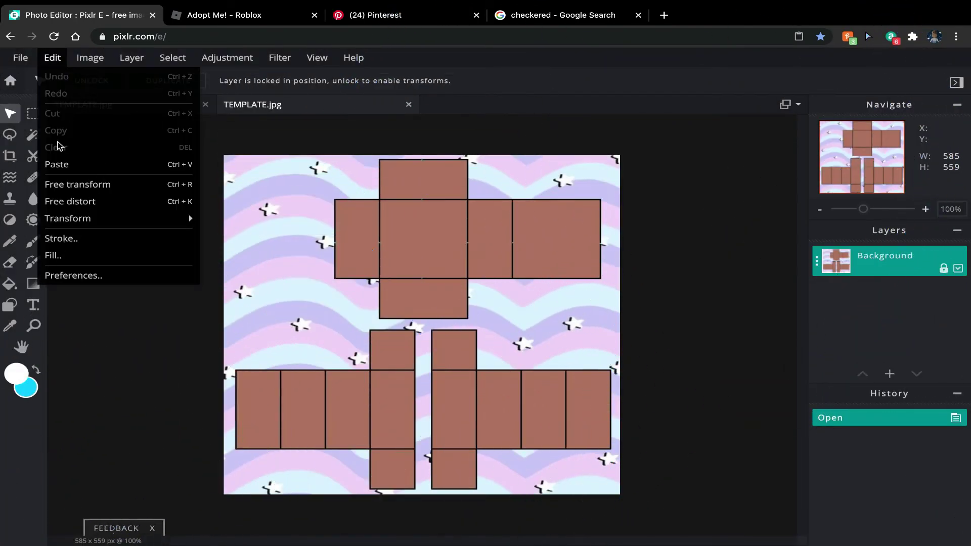
# Step: Paste the black fabric texture into the blank template, shrink it freely and move it over the front torso panel
pyautogui.click(31, 160)
pyautogui.scroll(3, 737, 401)
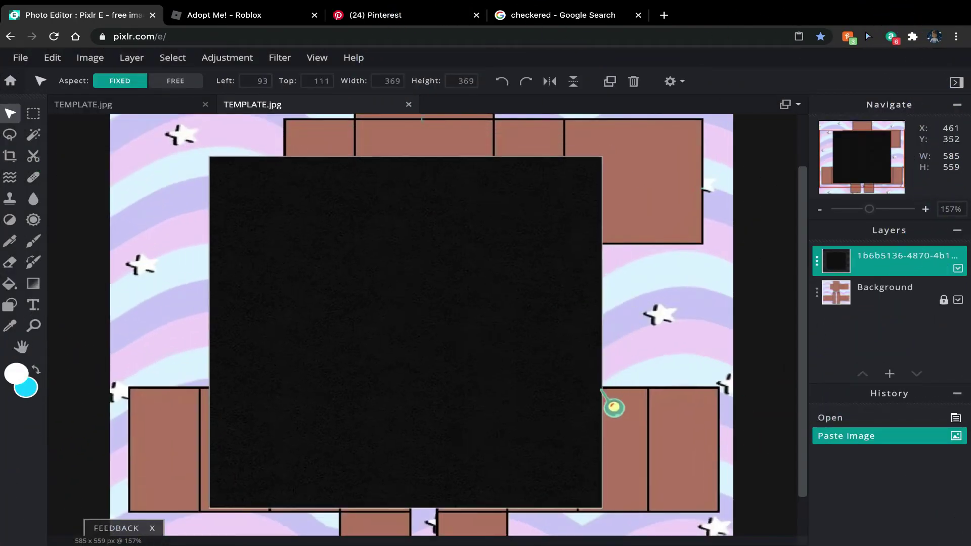
pyautogui.moveTo(602, 385); pyautogui.dragTo(476, 383)
pyautogui.moveTo(476, 508); pyautogui.dragTo(435, 357)
pyautogui.moveTo(358, 296); pyautogui.dragTo(448, 217)
# Step: Fit the black rectangle to the lower part of the front torso panel at about 131 × 62 px
pyautogui.scroll(3, 414, 202)
pyautogui.moveTo(180, 350); pyautogui.dragTo(311, 292)
pyautogui.moveTo(574, 292); pyautogui.dragTo(562, 291)
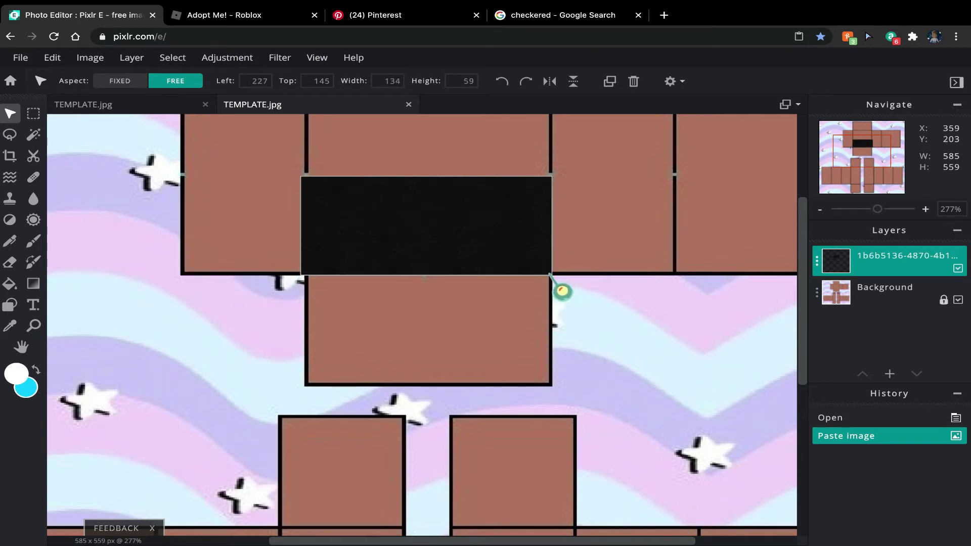
pyautogui.moveTo(306, 272); pyautogui.dragTo(306, 274)
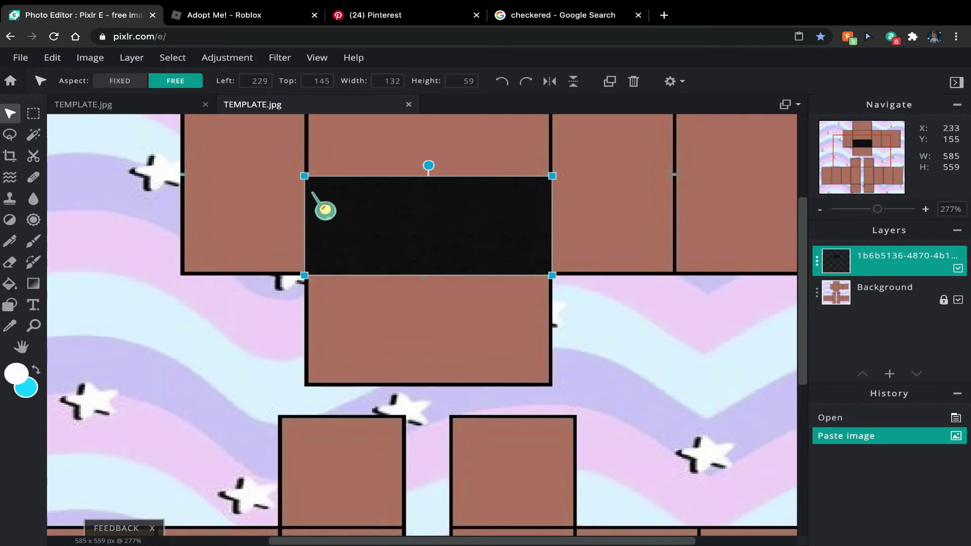
pyautogui.moveTo(305, 176); pyautogui.dragTo(306, 174)
# Step: Duplicate the black rectangle twice and place one copy on each side of the front torso rectangle
pyautogui.rightClick(380, 202)
pyautogui.click(415, 248)
pyautogui.moveTo(459, 259); pyautogui.dragTo(217, 256)
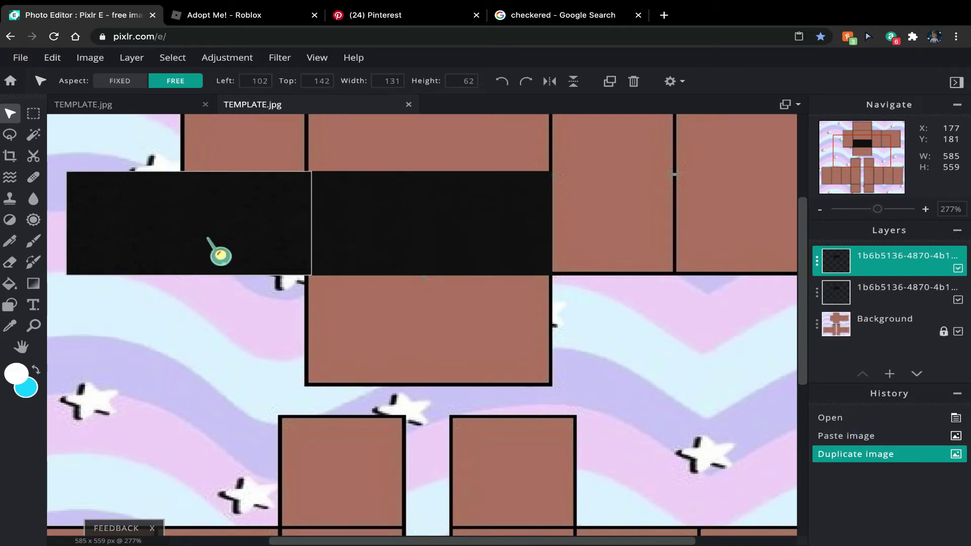
pyautogui.rightClick(390, 251)
pyautogui.click(404, 296)
pyautogui.moveTo(436, 257); pyautogui.dragTo(611, 257)
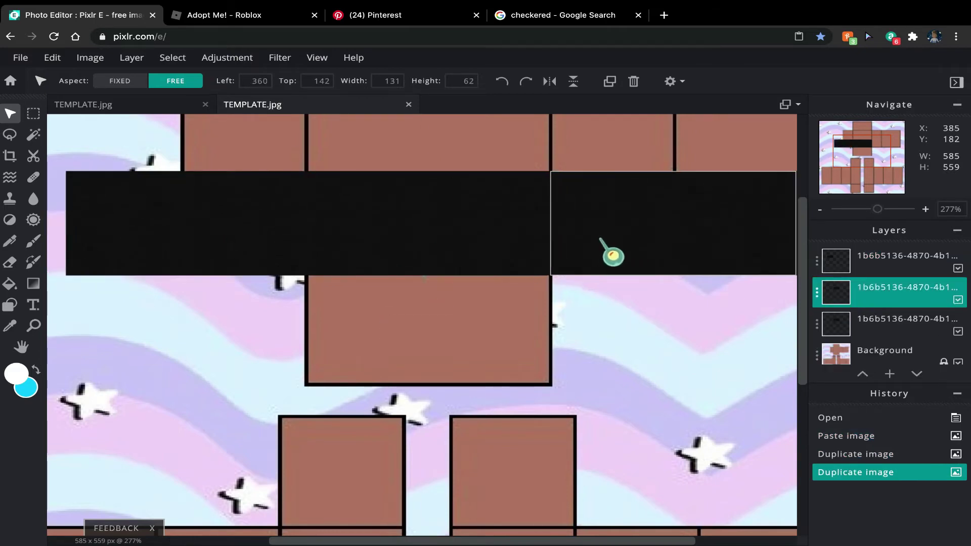
# Step: Duplicate the black rectangle for the far right torso panel and again for the flap below the front torso, about 132 × 67 px
pyautogui.moveTo(521, 540); pyautogui.dragTo(616, 540)
pyautogui.rightClick(540, 201)
pyautogui.click(561, 234)
pyautogui.moveTo(544, 261); pyautogui.dragTo(341, 266)
pyautogui.rightClick(338, 258)
pyautogui.click(377, 299)
pyautogui.moveTo(253, 256); pyautogui.dragTo(249, 322)
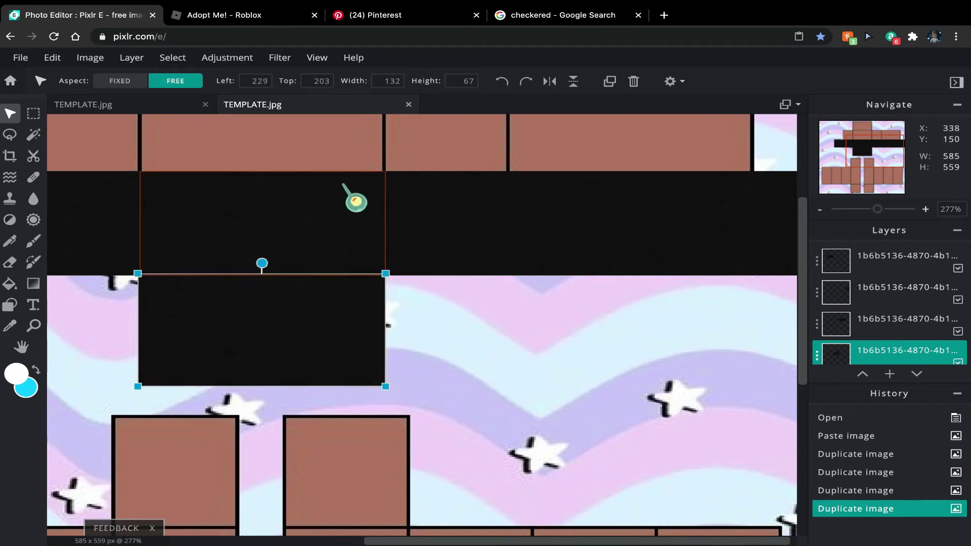
# Step: Lower the transparency value of the front torso rectangle and the flap below it to about 77
pyautogui.click(355, 199)
pyautogui.click(905, 324)
pyautogui.moveTo(788, 349); pyautogui.dragTo(770, 346)
pyautogui.click(280, 356)
pyautogui.click(905, 286)
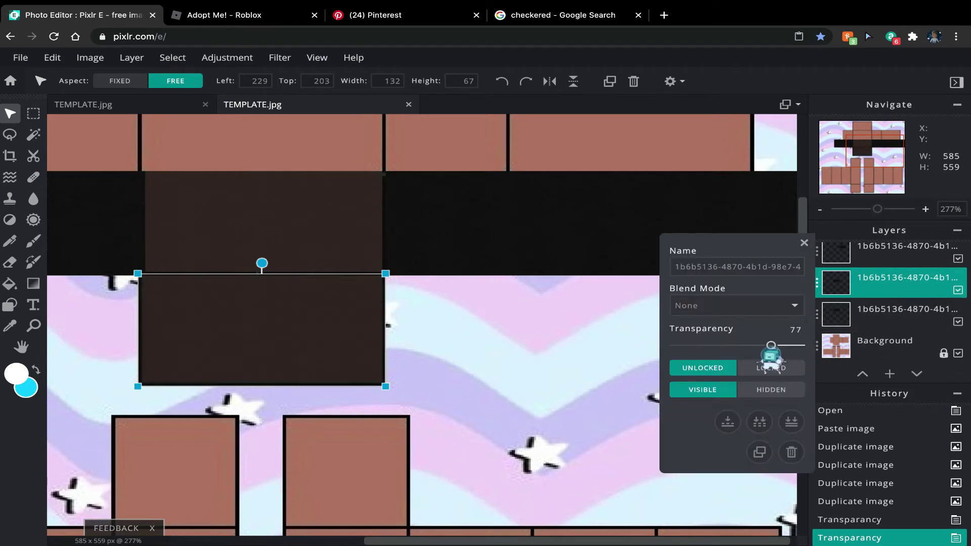
# Step: Erase two upward spikes from the front torso rectangle's lower edge with an 80 px four-pointed star eraser
pyautogui.click(12, 262)
pyautogui.click(99, 80)
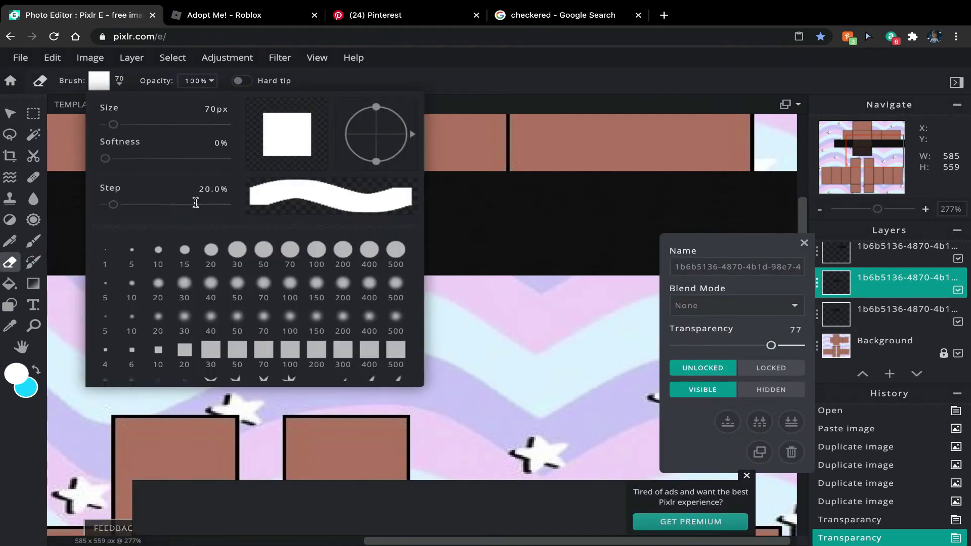
pyautogui.click(219, 336)
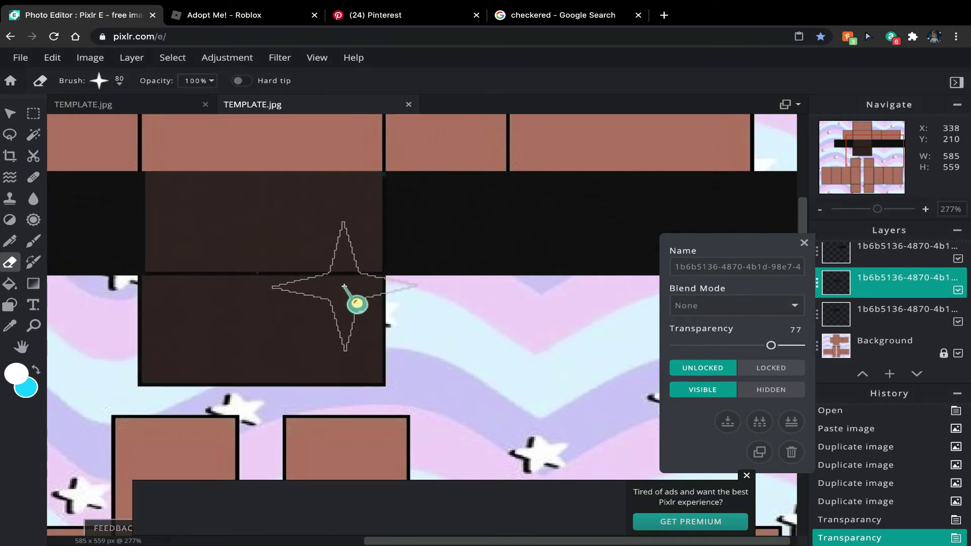
pyautogui.click(345, 287)
pyautogui.hotkey('ctrl', 'z')
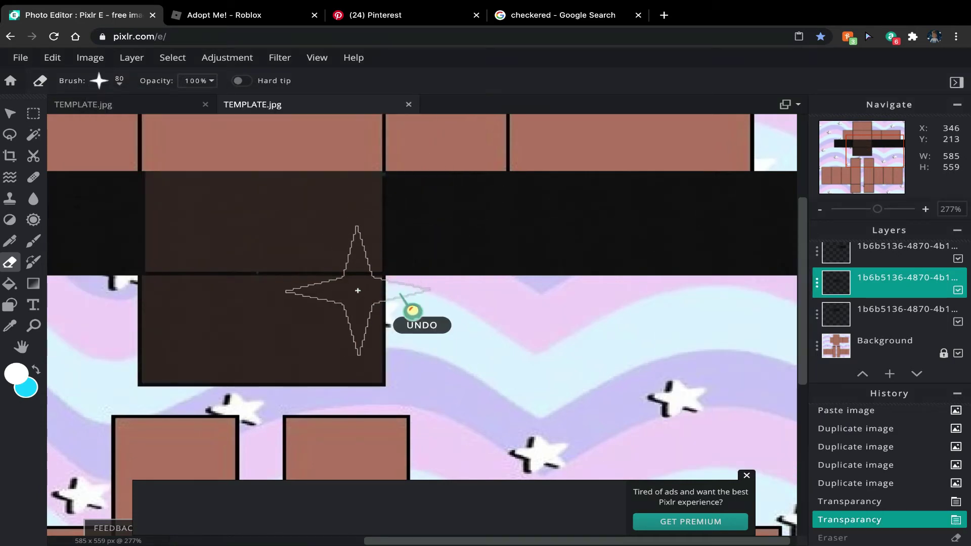
pyautogui.click(345, 287)
pyautogui.click(181, 286)
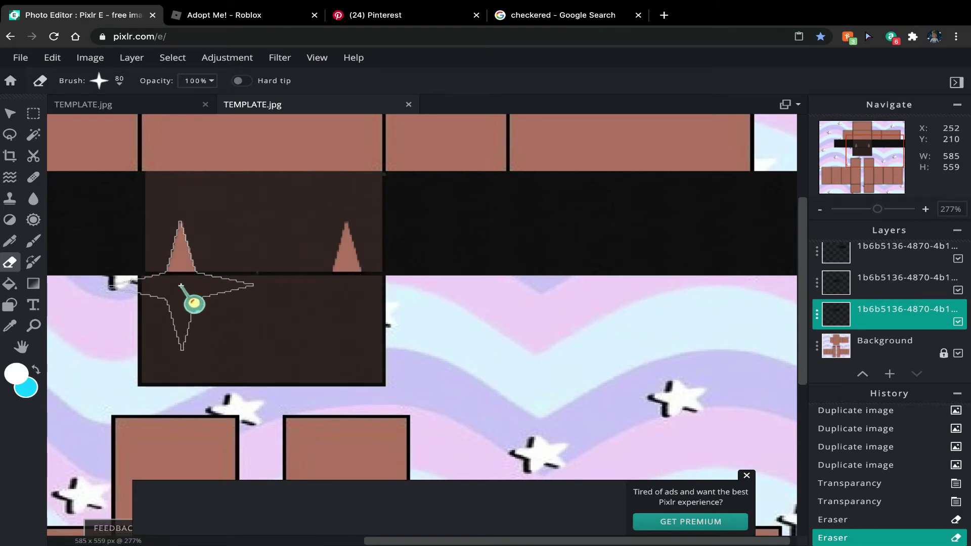
# Step: Erase two matching downward spikes from the flap layer so they complete diamonds with the spikes above
pyautogui.click(837, 281)
pyautogui.scroll(4, 354, 278)
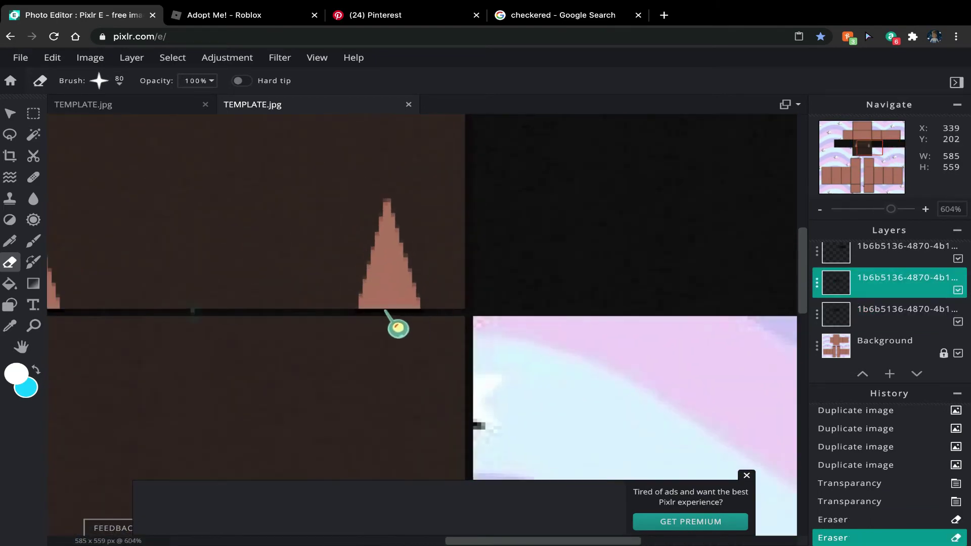
pyautogui.scroll(-1, 387, 298)
pyautogui.click(391, 277)
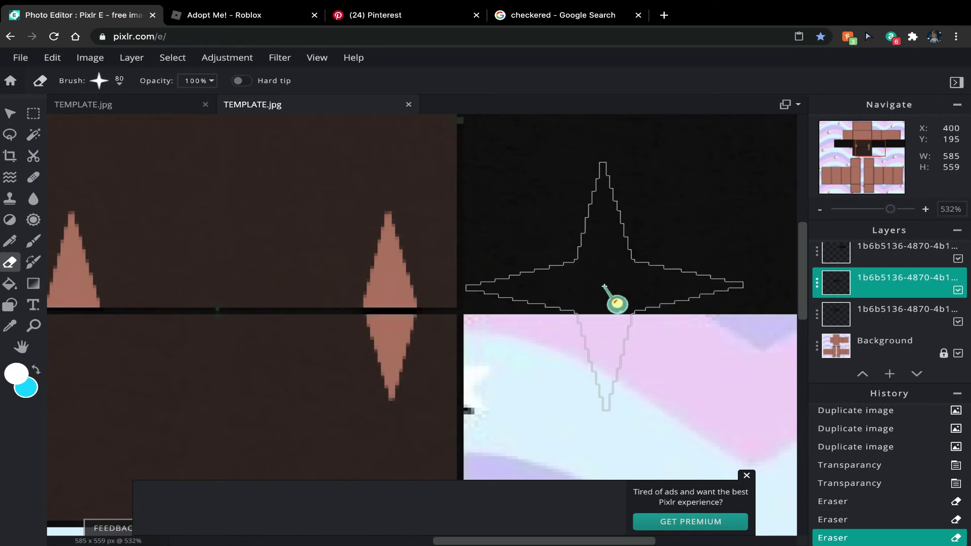
pyautogui.moveTo(597, 541)
pyautogui.mouseDown()
pyautogui.moveTo(424, 542)
pyautogui.moveTo(476, 540)
pyautogui.mouseUp()
pyautogui.click(474, 280)
pyautogui.click(474, 280)
pyautogui.scroll(-5, 465, 349)
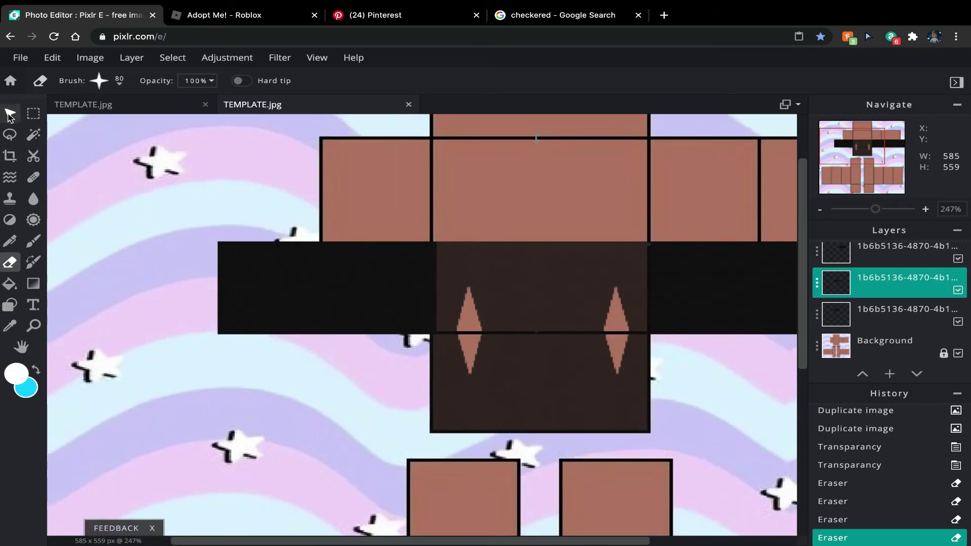
# Step: Restore the front torso rectangle and the flap below it to full opacity
pyautogui.click(33, 114)
pyautogui.doubleClick(836, 319)
pyautogui.moveTo(769, 346); pyautogui.dragTo(812, 346)
pyautogui.doubleClick(858, 289)
pyautogui.click(861, 315)
# Step: Copy a 131 × 6 px strip from the front torso rectangle's notched lower edge and paste it as a new layer
pyautogui.scroll(3, 602, 348)
pyautogui.scroll(1, 483, 359)
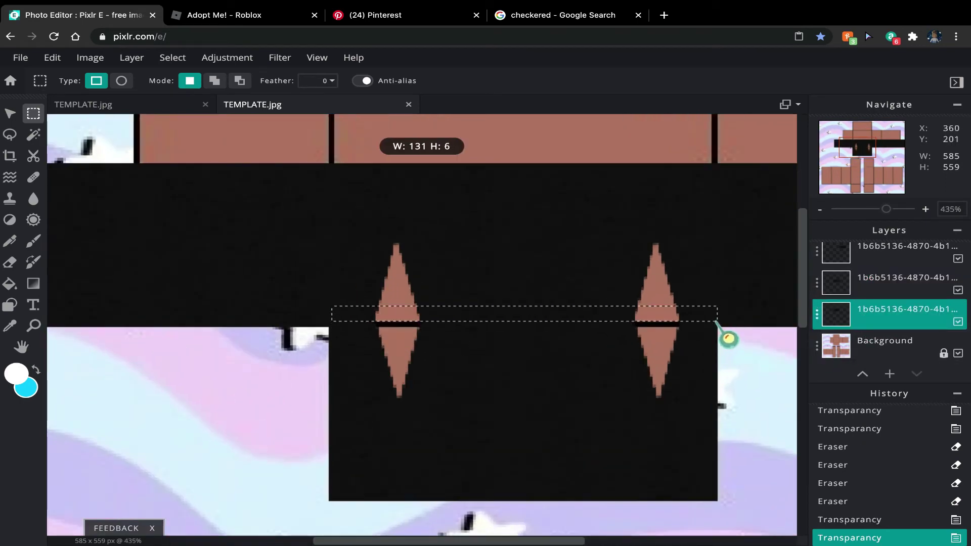
pyautogui.moveTo(717, 322); pyautogui.dragTo(716, 322)
pyautogui.click(52, 58)
pyautogui.click(49, 130)
pyautogui.click(198, 416)
pyautogui.click(11, 117)
pyautogui.click(57, 59)
pyautogui.click(74, 150)
# Step: Move the pasted notched strip to the upper edge of the main leg panels, starting at the left leg
pyautogui.scroll(-4, 388, 300)
pyautogui.moveTo(336, 320); pyautogui.dragTo(427, 529)
pyautogui.moveTo(804, 323); pyautogui.dragTo(808, 358)
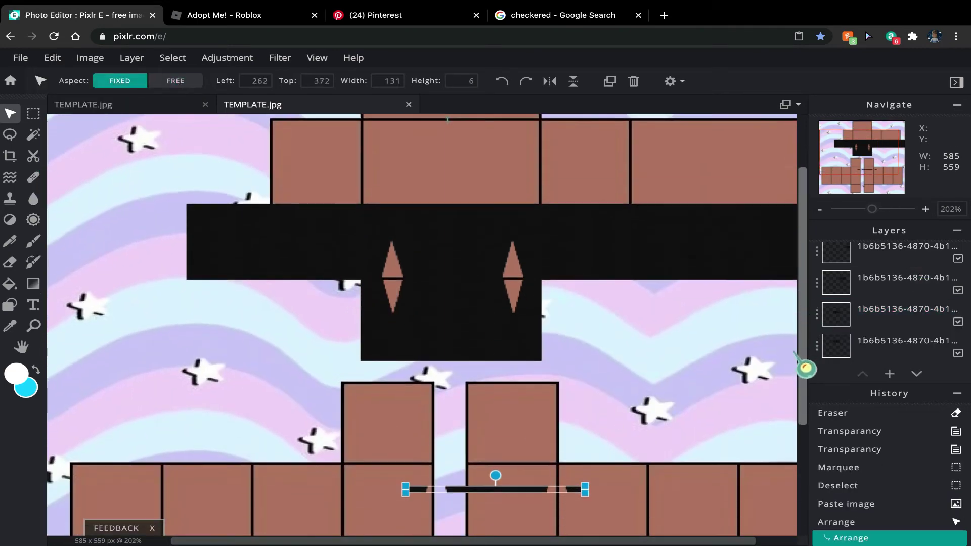
pyautogui.scroll(4, 504, 390)
pyautogui.moveTo(503, 390); pyautogui.dragTo(393, 352)
# Step: Duplicate the notched strip and align the copy's right end with the outer edge of the right leg's panel
pyautogui.rightClick(455, 354)
pyautogui.click(499, 403)
pyautogui.click(576, 350)
pyautogui.click(577, 355)
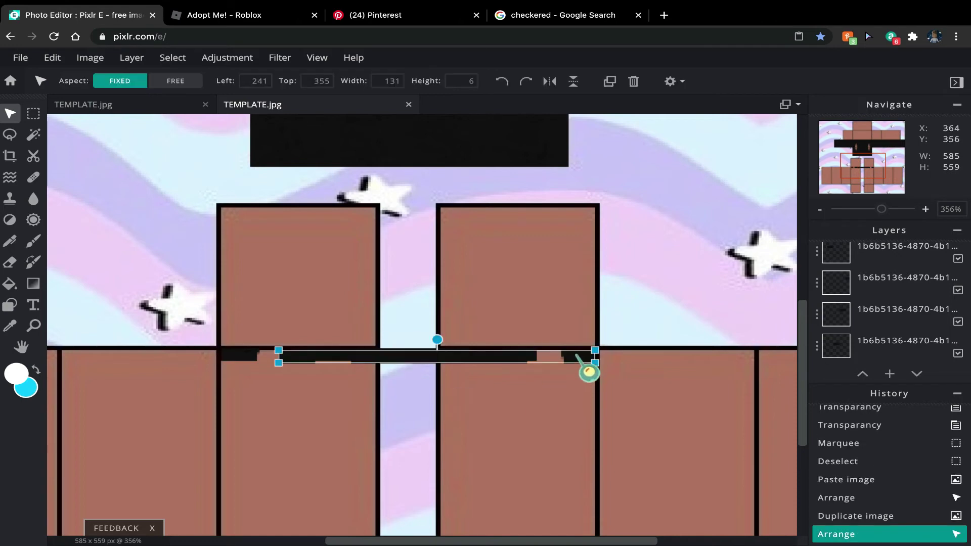
# Step: Clear the duplicate strip's left portion with a 79 × 43 px marquee so it only covers the right leg, and deselect
pyautogui.click(33, 113)
pyautogui.moveTo(424, 417); pyautogui.dragTo(472, 417)
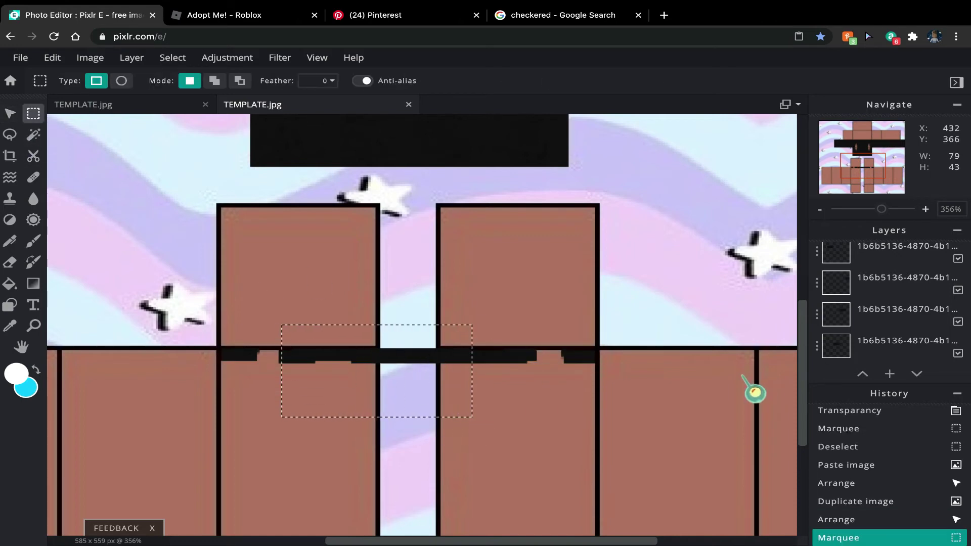
pyautogui.press('Delete')
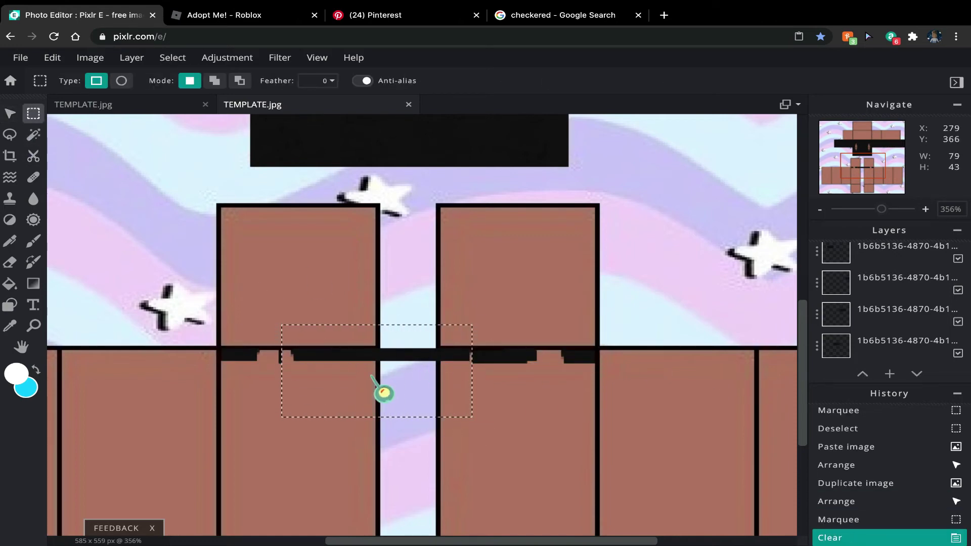
pyautogui.hotkey('ctrl', 'z')
pyautogui.moveTo(374, 392); pyautogui.dragTo(349, 390)
pyautogui.press('Delete')
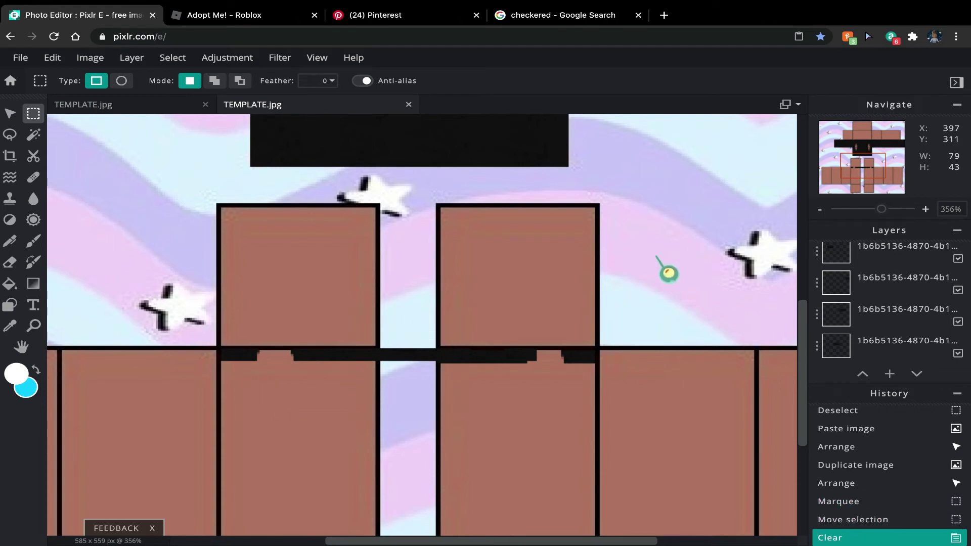
pyautogui.hotkey('ctrl', 'd')
# Step: Align the left leg's notched strip with the panel's upper edge and stretch it down to a height of 10 px
pyautogui.scroll(3, 496, 373)
pyautogui.press('v')
pyautogui.click(330, 360)
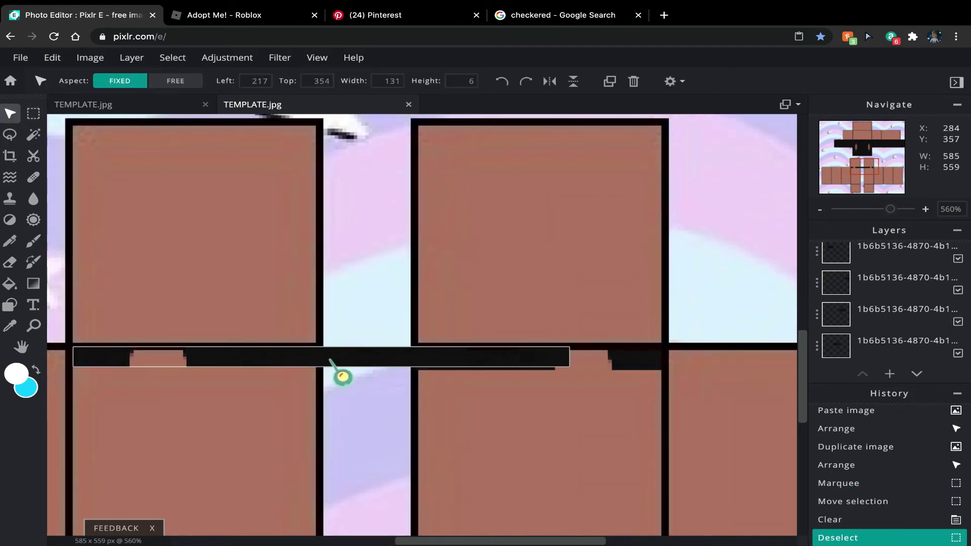
pyautogui.moveTo(329, 363); pyautogui.dragTo(328, 365)
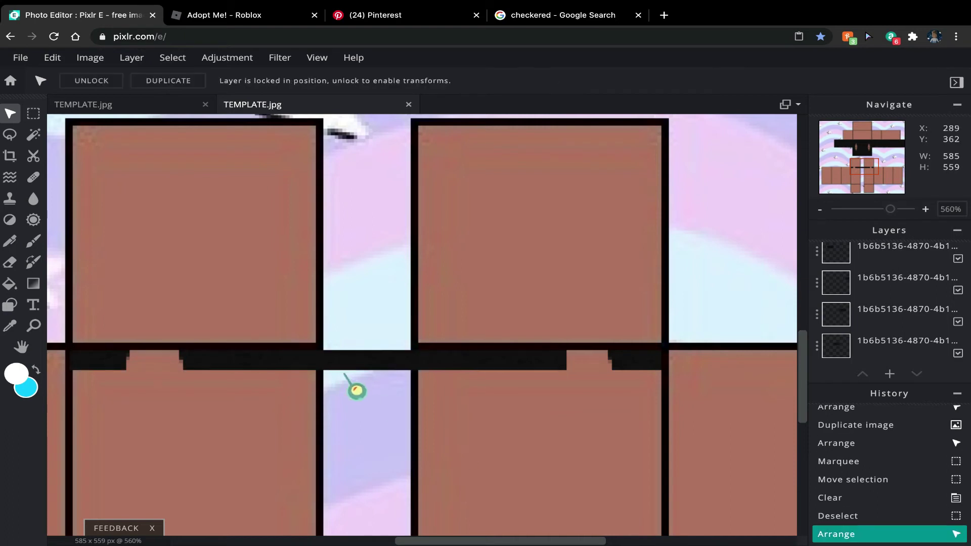
pyautogui.click(181, 86)
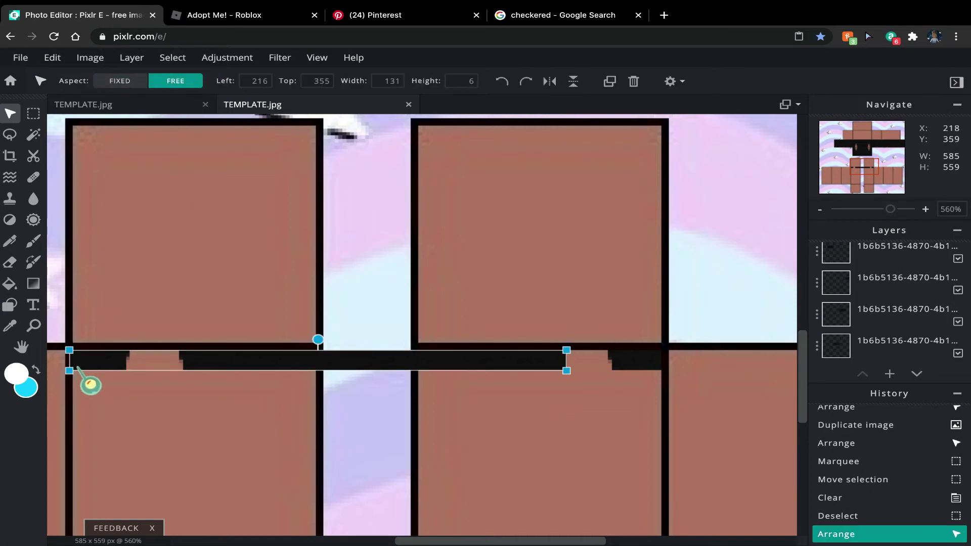
pyautogui.moveTo(70, 371); pyautogui.dragTo(69, 379)
# Step: Stretch the 65 px wide strip on the right leg down to match the left strip's lower edge
pyautogui.click(643, 361)
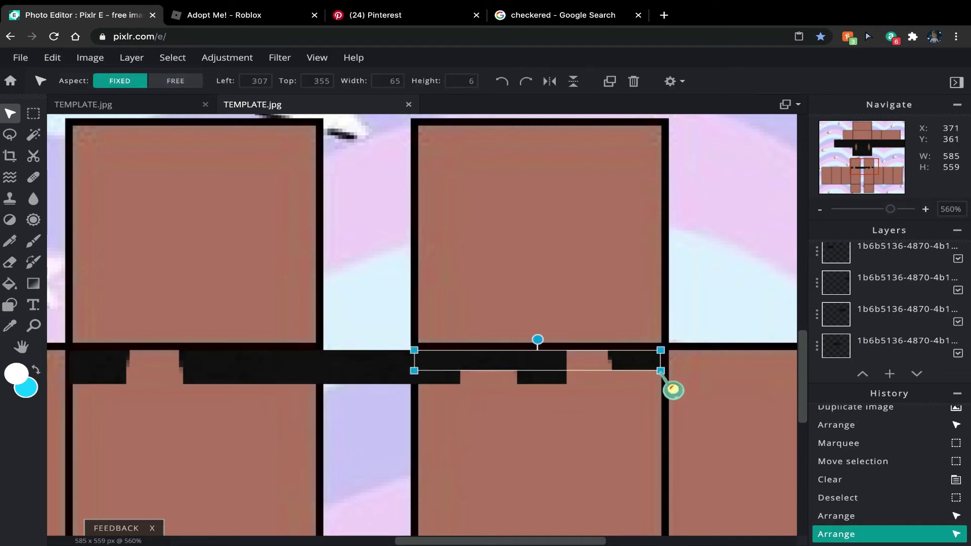
pyautogui.click(178, 83)
pyautogui.moveTo(663, 370); pyautogui.dragTo(660, 375)
pyautogui.scroll(-2, 660, 377)
pyautogui.click(703, 298)
# Step: Duplicate the 10 px high strip and place the copy across the upper edge of the left leg's side panels
pyautogui.rightClick(350, 387)
pyautogui.click(330, 414)
pyautogui.hscroll(-5, 386, 505)
pyautogui.moveTo(323, 405); pyautogui.dragTo(300, 386)
pyautogui.click(415, 437)
pyautogui.scroll(-2, 386, 375)
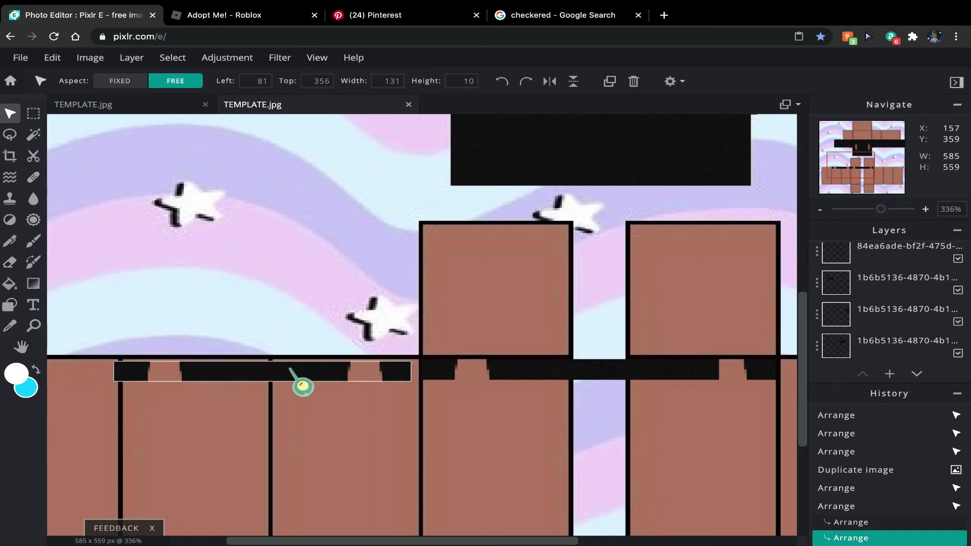
# Step: Duplicate the side-panel strip and offset the copies leftward so they fill the notches into a continuous black band
pyautogui.rightClick(299, 369)
pyautogui.click(334, 412)
pyautogui.hotkey('shift', 'Left')
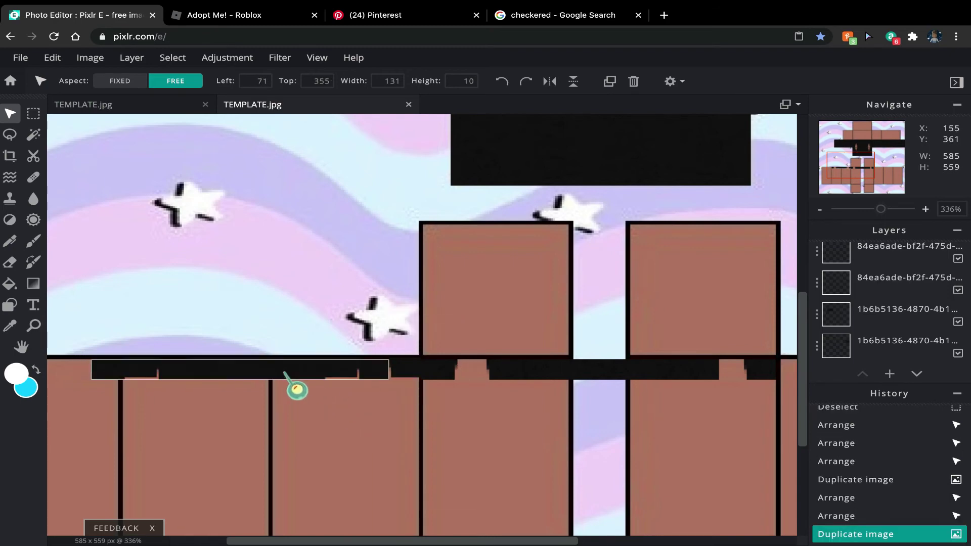
pyautogui.moveTo(301, 390); pyautogui.dragTo(275, 370)
pyautogui.rightClick(299, 387)
pyautogui.click(331, 434)
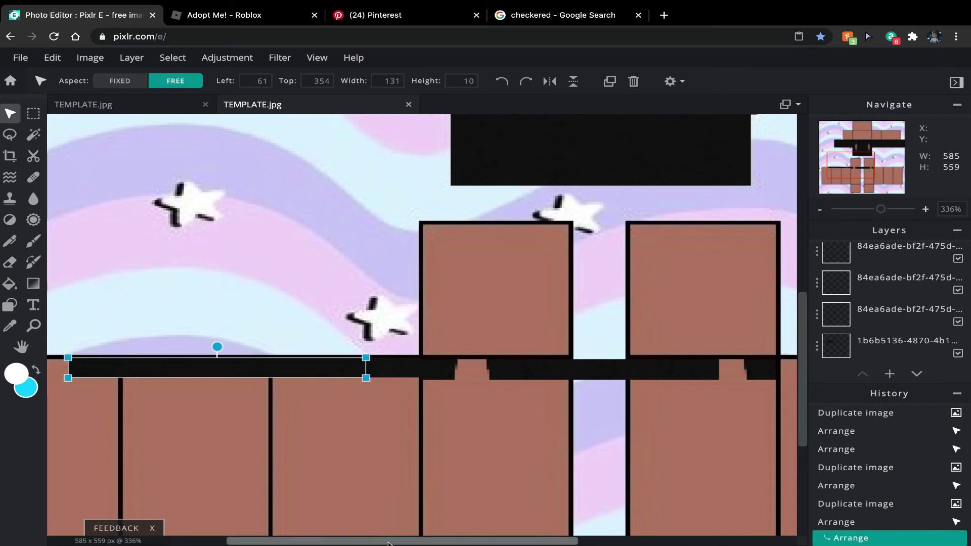
# Step: Duplicate the strip further and extend the black band past the outer edge of the left leg's outermost panel, then deselect
pyautogui.moveTo(389, 541); pyautogui.dragTo(334, 540)
pyautogui.rightClick(330, 366)
pyautogui.click(394, 438)
pyautogui.rightClick(417, 406)
pyautogui.click(445, 456)
pyautogui.moveTo(411, 392); pyautogui.dragTo(180, 393)
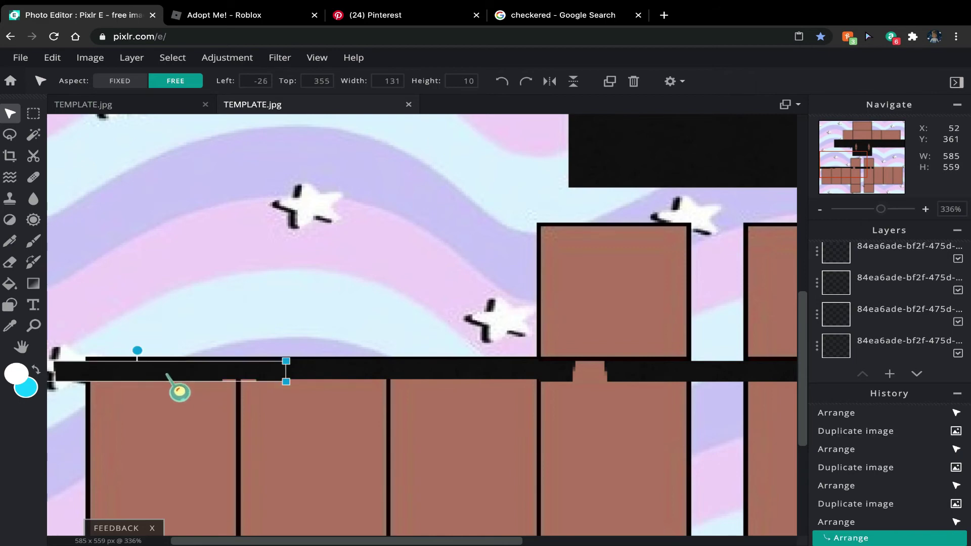
pyautogui.click(347, 329)
pyautogui.moveTo(403, 543); pyautogui.dragTo(541, 468)
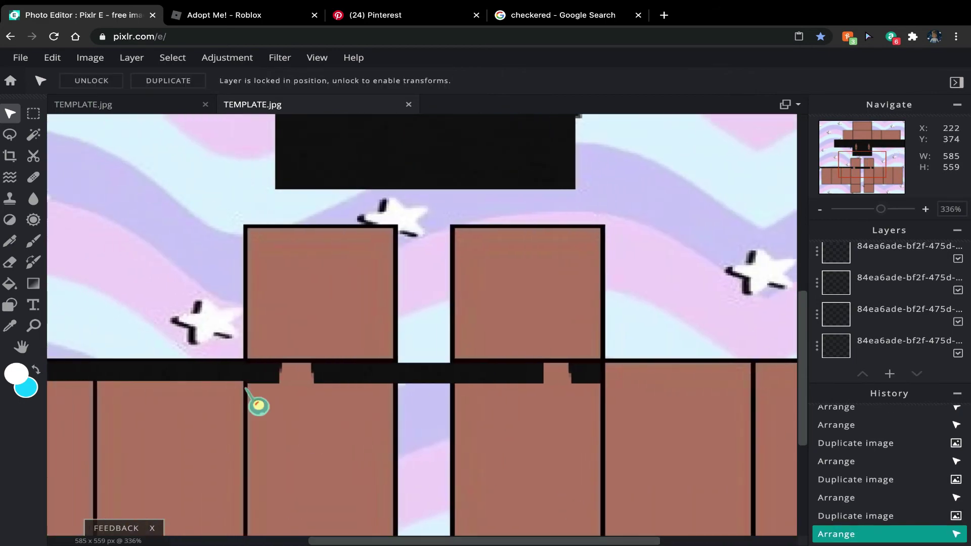
# Step: Shift the 131 px wide black strip on the left leg's side panels right to a left offset of 85 px
pyautogui.scroll(5, 324, 388)
pyautogui.moveTo(187, 372); pyautogui.dragTo(188, 375)
pyautogui.click(261, 429)
pyautogui.scroll(-1, 242, 395)
pyautogui.click(127, 388)
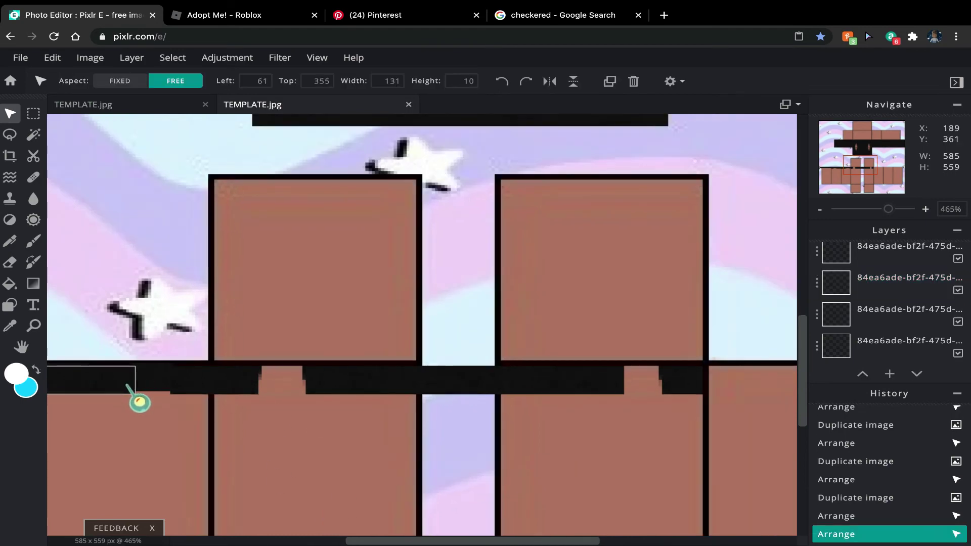
pyautogui.moveTo(139, 402); pyautogui.dragTo(168, 397)
pyautogui.scroll(-3, 199, 429)
pyautogui.moveTo(427, 533); pyautogui.dragTo(245, 535)
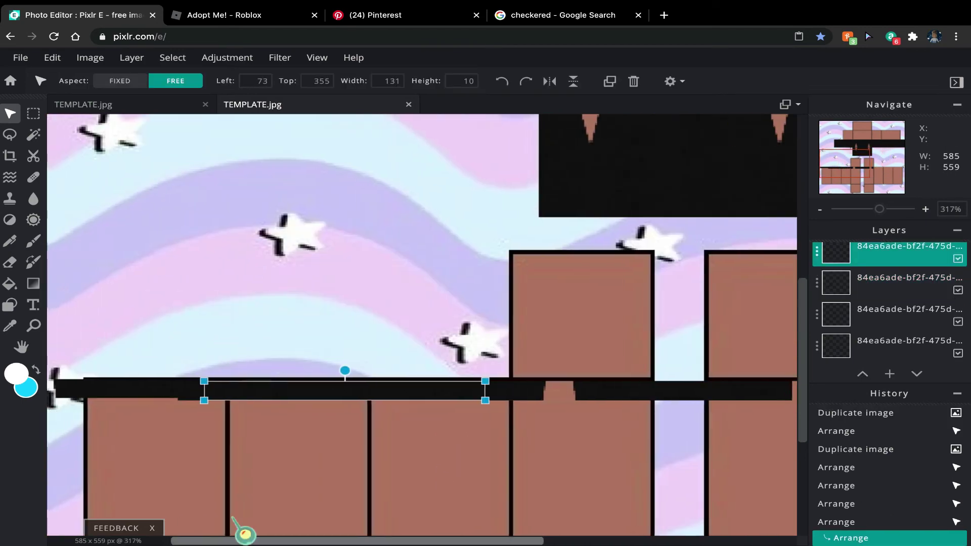
pyautogui.scroll(3, 203, 399)
pyautogui.moveTo(330, 539); pyautogui.dragTo(279, 519)
pyautogui.moveTo(211, 394); pyautogui.dragTo(223, 415)
# Step: Duplicate the notched black strip and place the copy on the right leg's side panels at left 373, top 355
pyautogui.moveTo(435, 537); pyautogui.dragTo(599, 536)
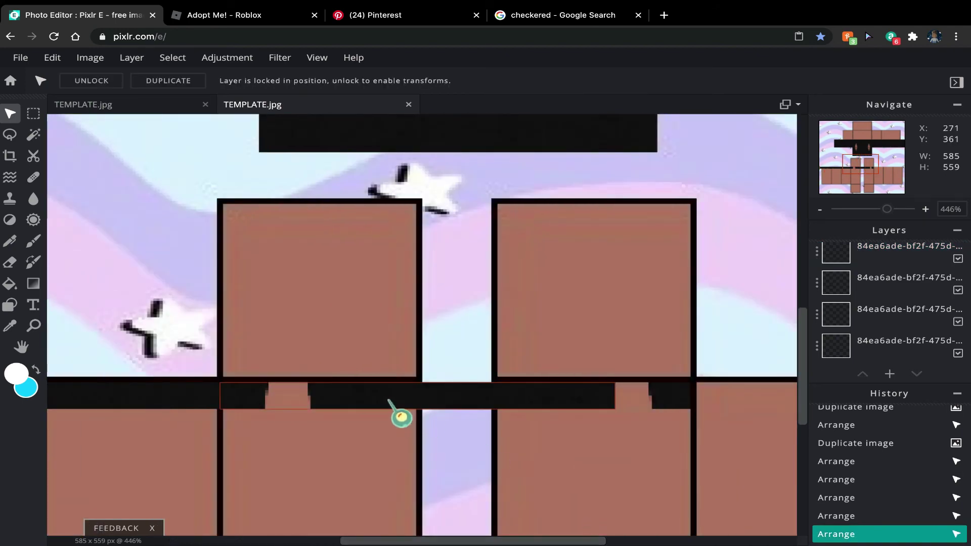
pyautogui.rightClick(300, 403)
pyautogui.click(373, 448)
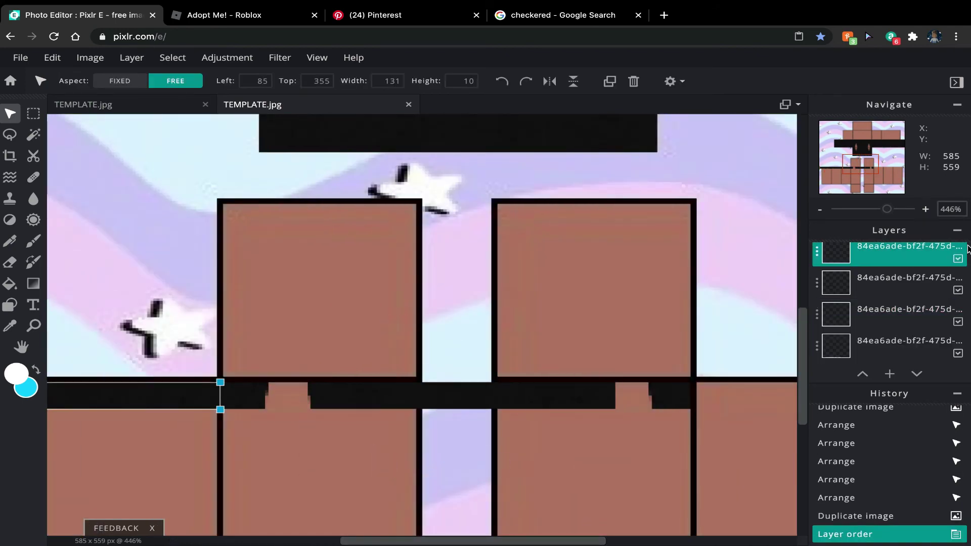
pyautogui.moveTo(571, 541); pyautogui.dragTo(653, 541)
pyautogui.moveTo(139, 408); pyautogui.dragTo(613, 408)
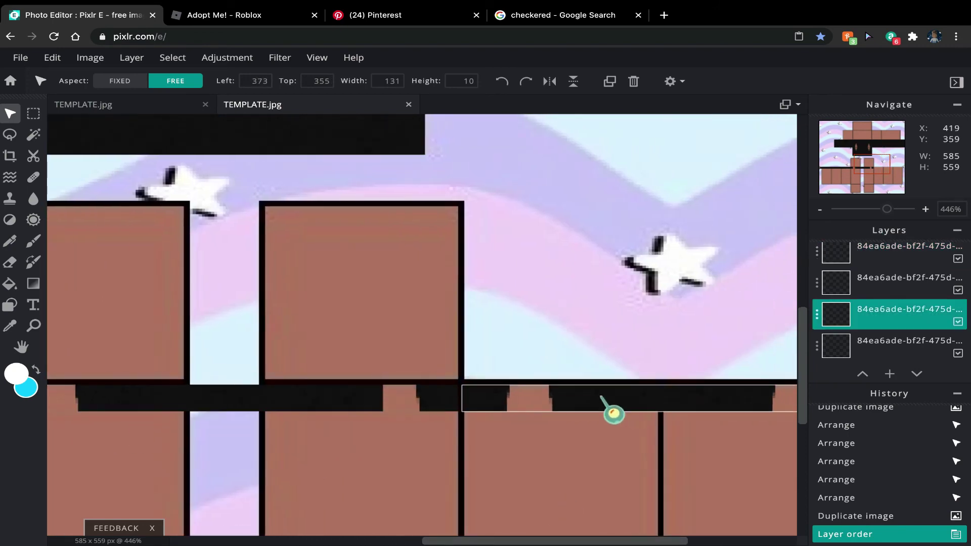
pyautogui.click(581, 371)
# Step: Duplicate the strip on the right leg's side panels and offset it slightly rightward to fill the notches in the band
pyautogui.moveTo(486, 541); pyautogui.dragTo(594, 542)
pyautogui.rightClick(427, 407)
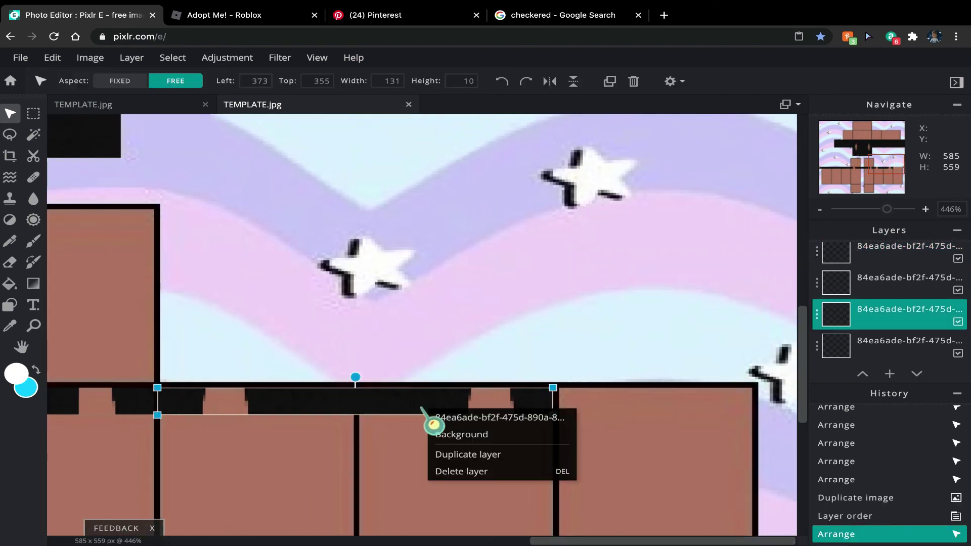
pyautogui.click(455, 454)
pyautogui.moveTo(219, 403); pyautogui.dragTo(253, 402)
pyautogui.rightClick(232, 404)
pyautogui.click(262, 468)
# Step: Duplicate the strip again and extend the black band across the right leg's outermost panel, then deselect
pyautogui.rightClick(278, 409)
pyautogui.click(314, 486)
pyautogui.moveTo(329, 402); pyautogui.dragTo(550, 400)
pyautogui.click(608, 459)
# Step: Duplicate the large black block above the legs and move the copy down over the left leg's top square
pyautogui.moveTo(571, 540); pyautogui.dragTo(368, 538)
pyautogui.scroll(-3, 291, 273)
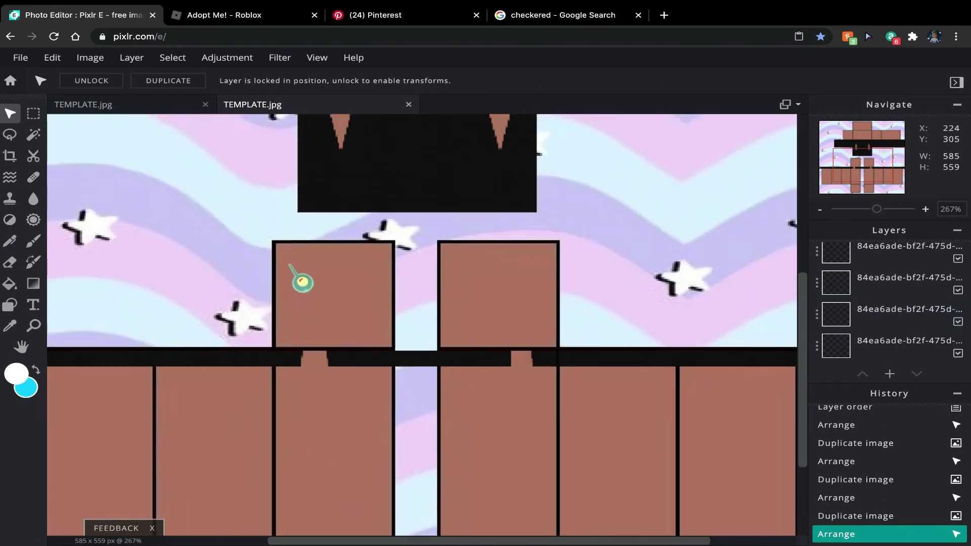
pyautogui.scroll(-1, 612, 268)
pyautogui.rightClick(307, 172)
pyautogui.click(377, 248)
pyautogui.rightClick(314, 172)
pyautogui.click(332, 220)
pyautogui.moveTo(292, 176); pyautogui.dragTo(342, 313)
# Step: Nudge the block copy right and resize it to 69 by 67 px to cover the left leg's top square
pyautogui.scroll(3, 356, 299)
pyautogui.press('Right')
pyautogui.press('Right')
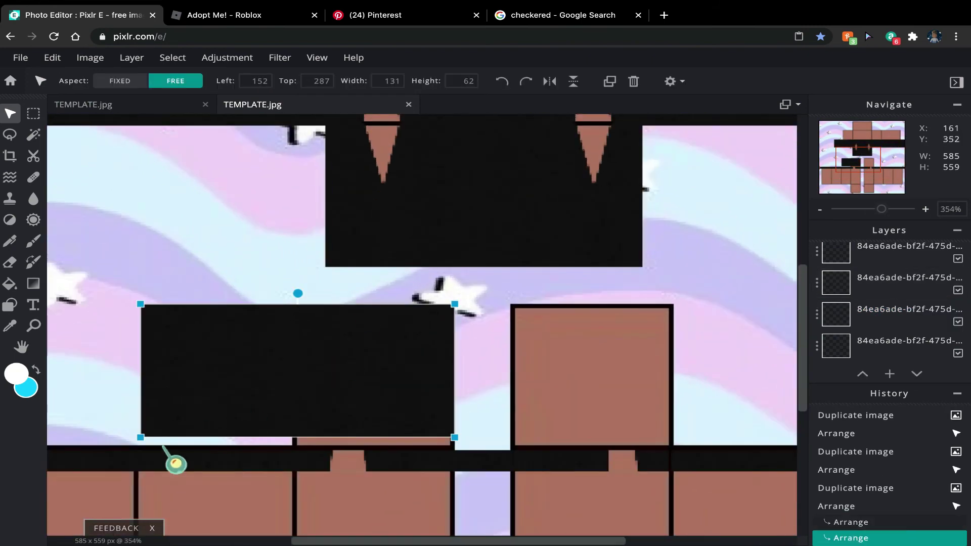
pyautogui.moveTo(141, 437); pyautogui.dragTo(292, 448)
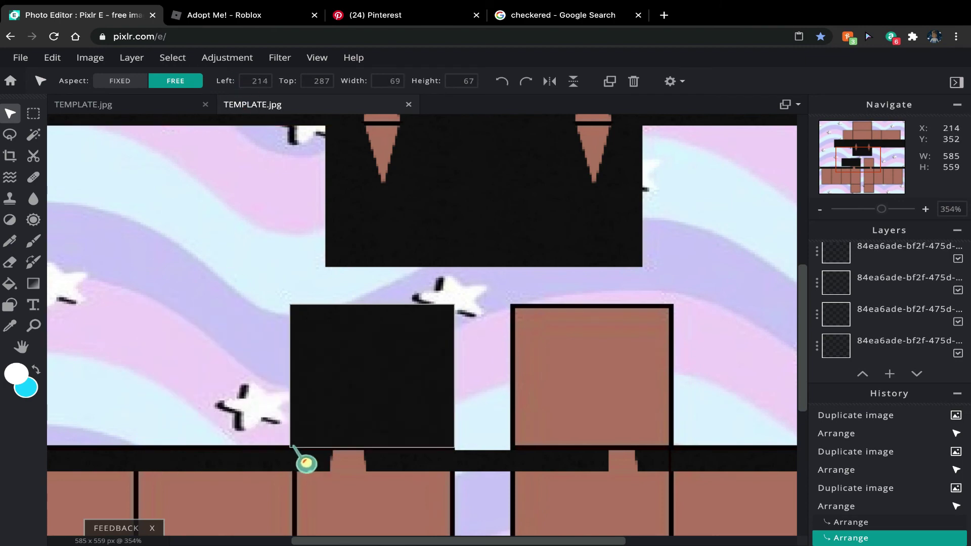
# Step: Duplicate the 69 by 67 px black square and place the copy over the right leg's top square, then deselect
pyautogui.rightClick(340, 428)
pyautogui.click(364, 473)
pyautogui.moveTo(354, 427); pyautogui.dragTo(570, 429)
pyautogui.click(650, 390)
# Step: Hide the bottommost layer in the layer stack
pyautogui.scroll(-3, 763, 369)
pyautogui.scroll(-3, 763, 369)
pyautogui.scroll(-2, 943, 329)
pyautogui.click(958, 353)
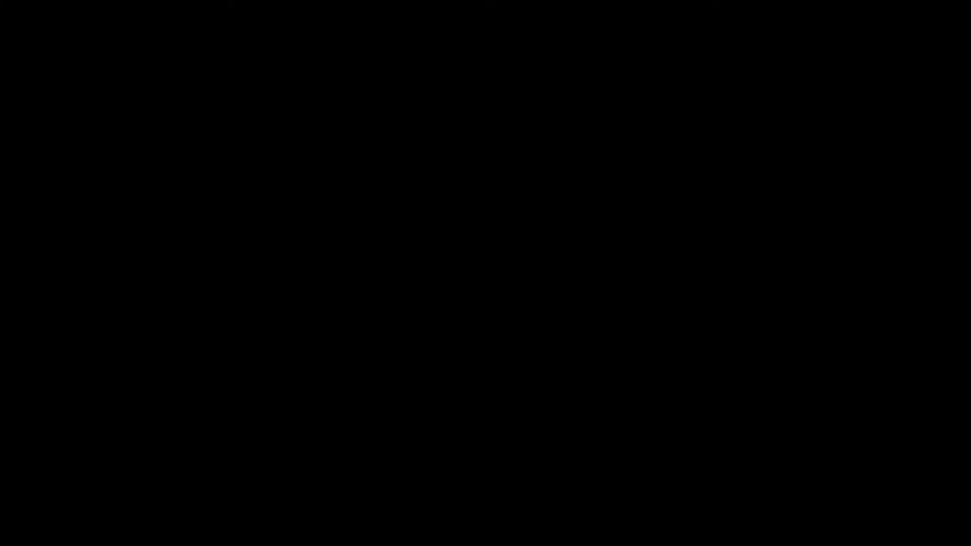